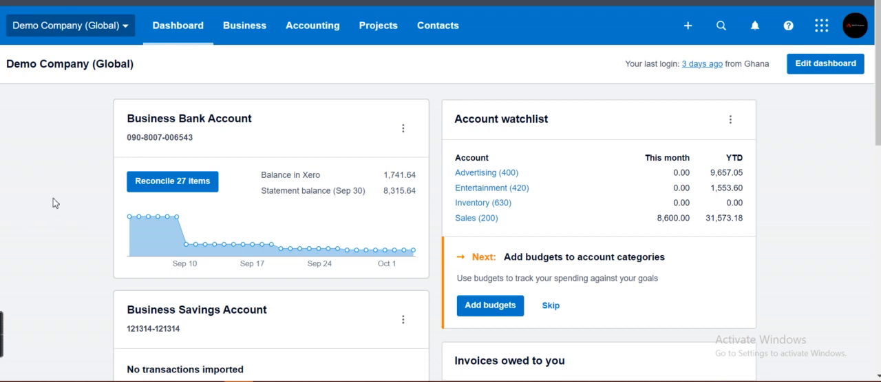
# - Open the list of all sales quotes
pyautogui.click(244, 38)
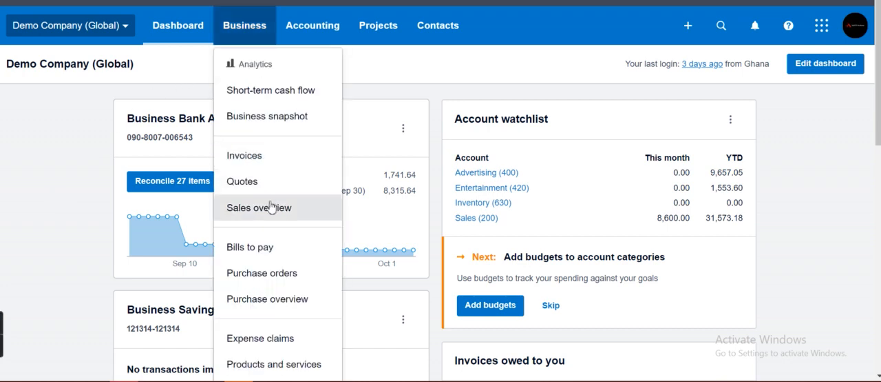
pyautogui.click(248, 182)
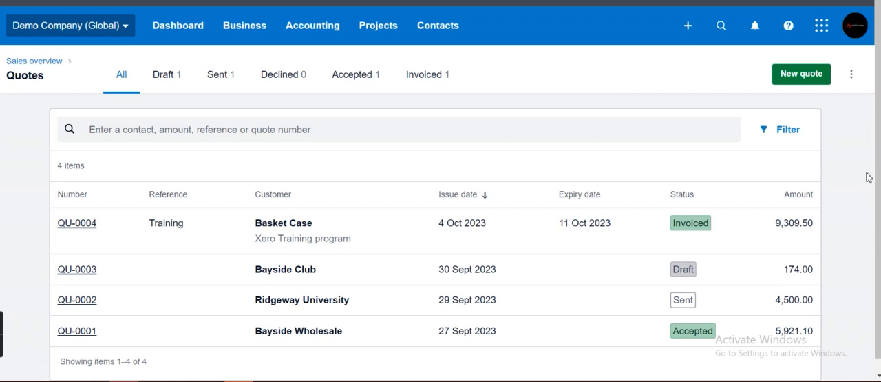
pyautogui.scroll(-1, 879, 177)
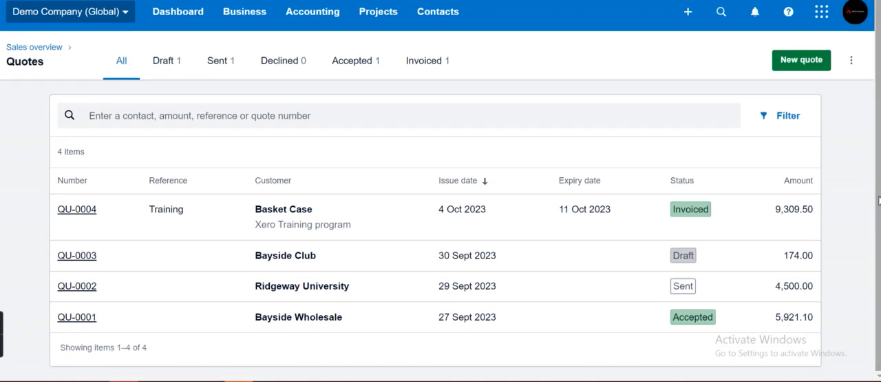
# - Review the quotes by status, going through Draft, Sent, Declined, Accepted and Invoiced
pyautogui.click(162, 69)
pyautogui.click(219, 77)
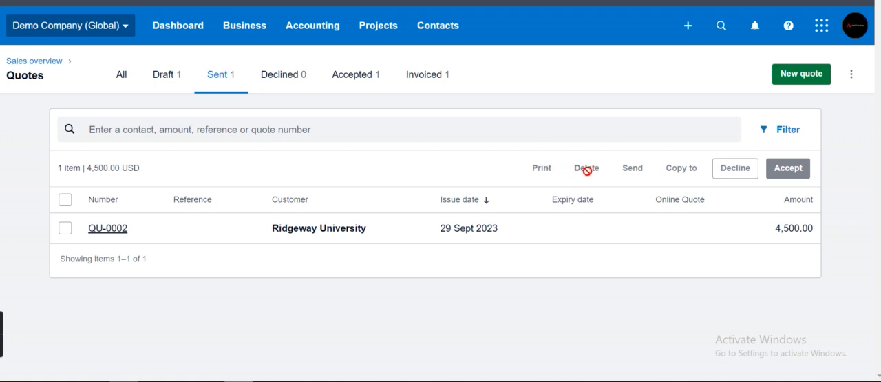
pyautogui.click(279, 82)
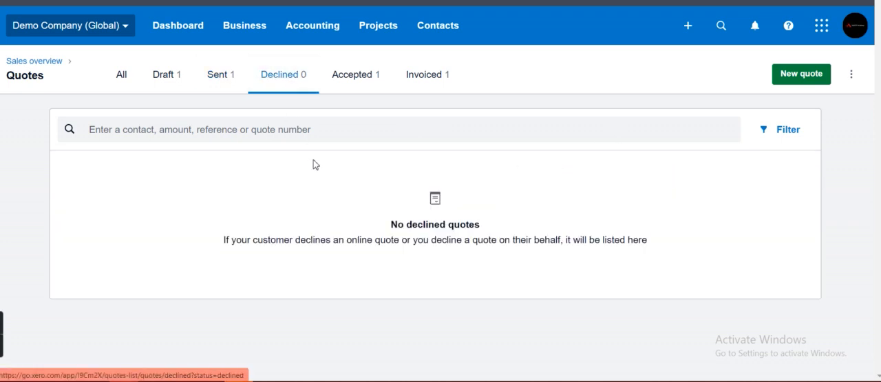
pyautogui.click(356, 81)
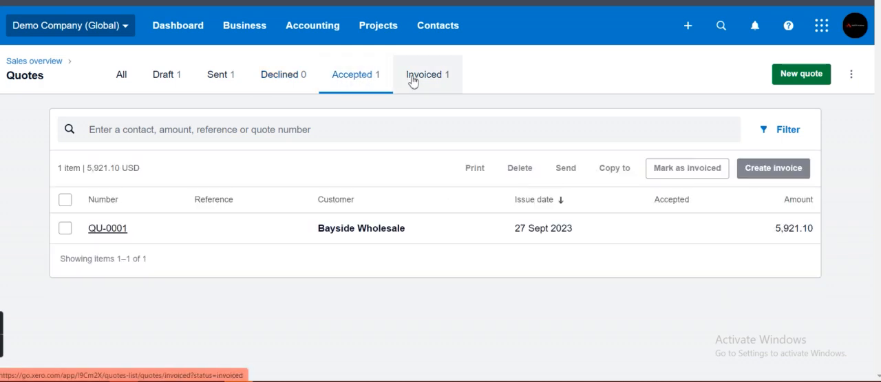
pyautogui.click(413, 81)
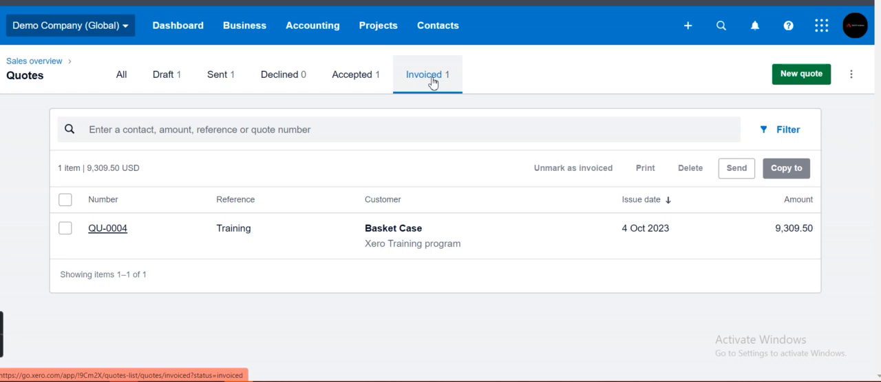
# - Mark the accepted Bayside Wholesale quote as invoiced
pyautogui.click(354, 84)
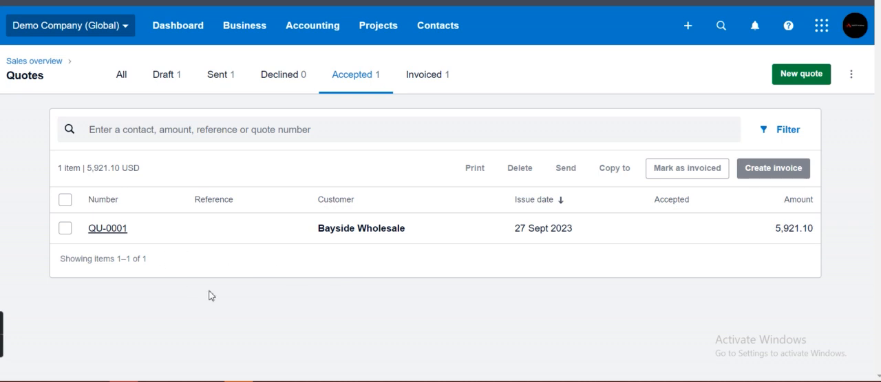
pyautogui.click(65, 231)
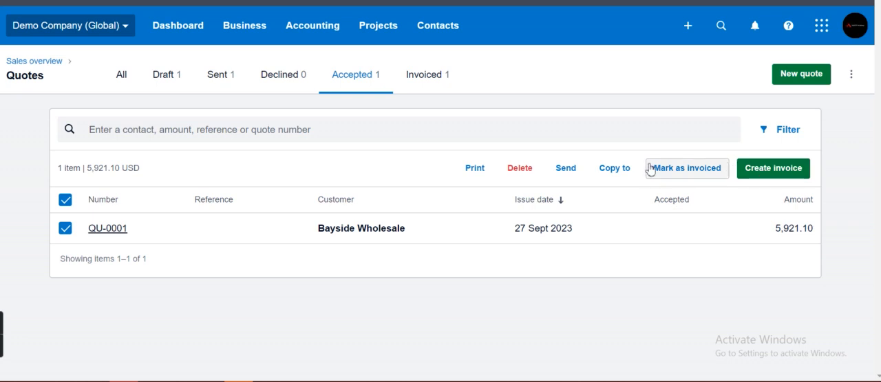
pyautogui.click(671, 172)
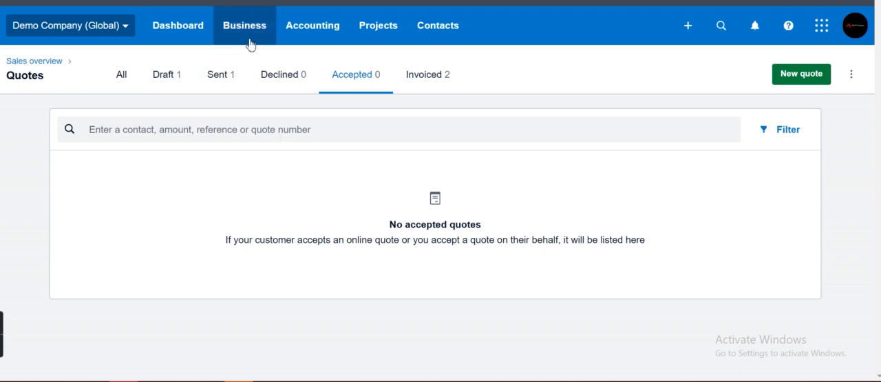
# - Open the Bayside Wholesale quote from the invoiced quotes and examine its header details and line items
pyautogui.click(412, 81)
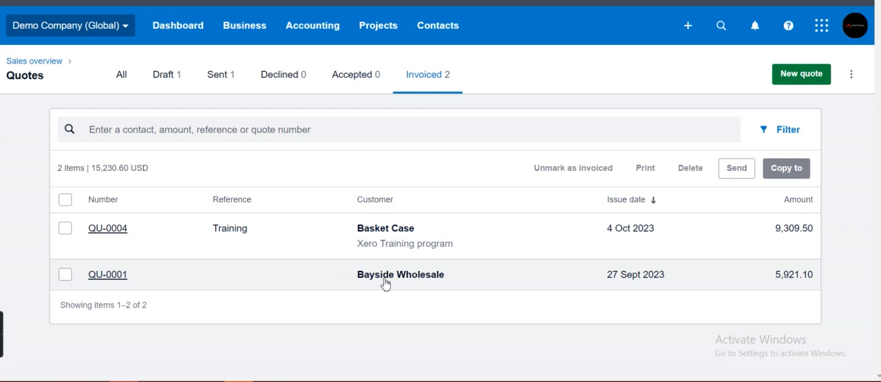
pyautogui.click(385, 284)
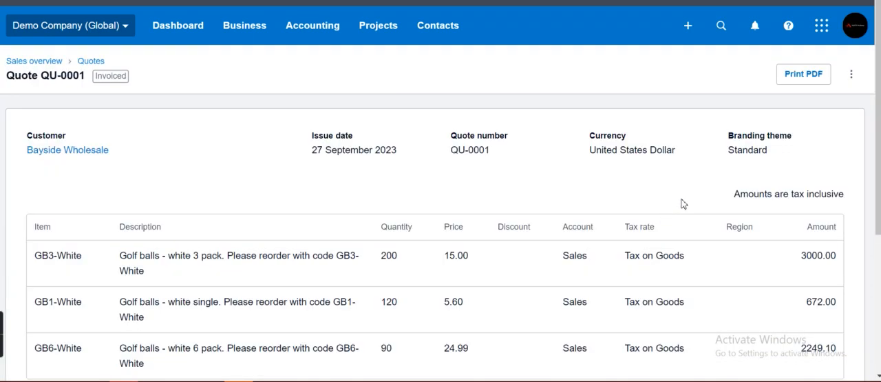
pyautogui.scroll(-1, 441, 191)
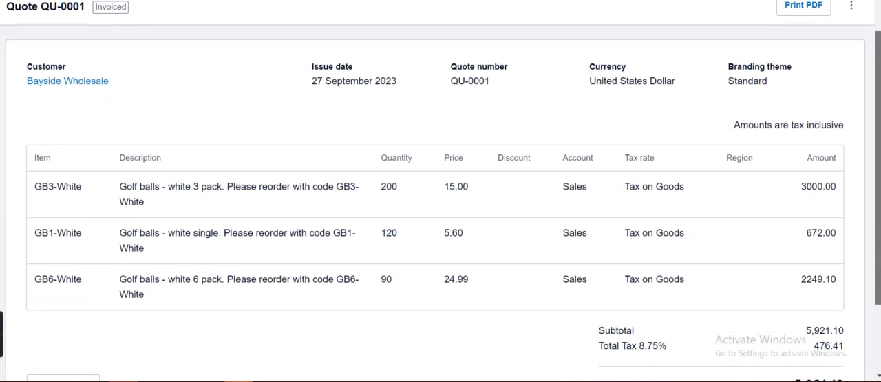
pyautogui.moveTo(879, 152); pyautogui.dragTo(878, 135)
pyautogui.moveTo(335, 99); pyautogui.dragTo(338, 99)
pyautogui.tripleClick(453, 98)
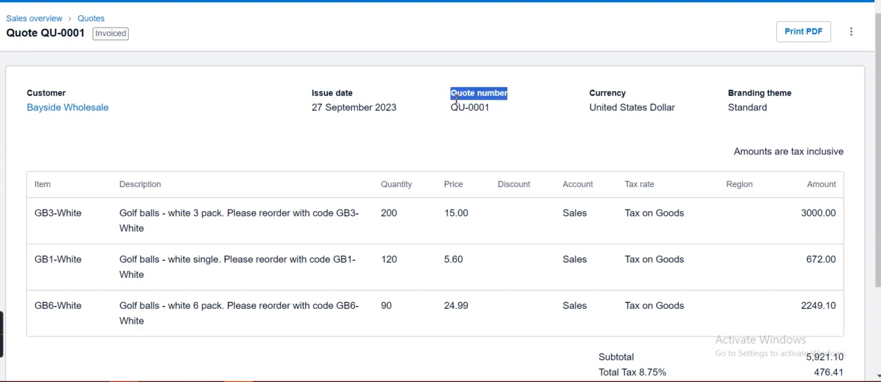
pyautogui.click(483, 136)
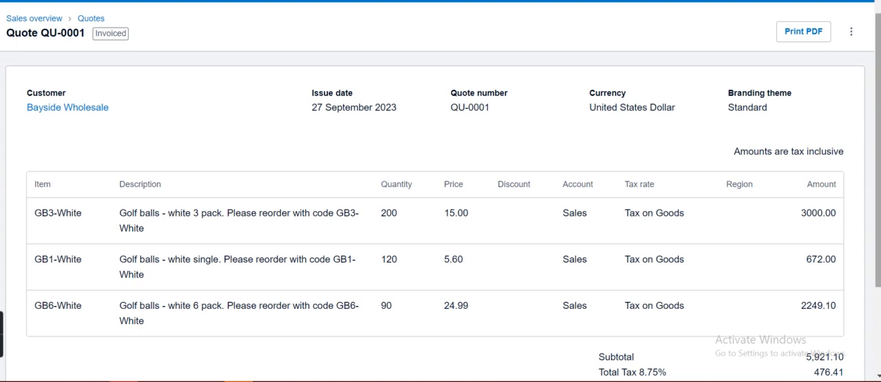
pyautogui.moveTo(880, 70); pyautogui.dragTo(880, 41)
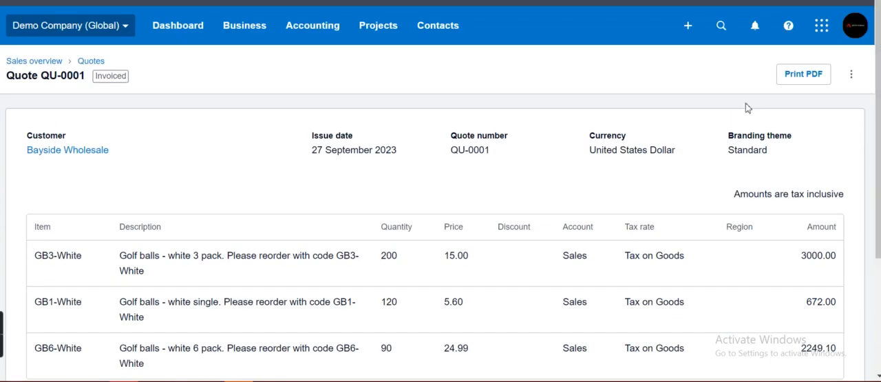
# - Print the Bayside Wholesale quote to PDF, check the document through to its total, and close it
pyautogui.click(792, 73)
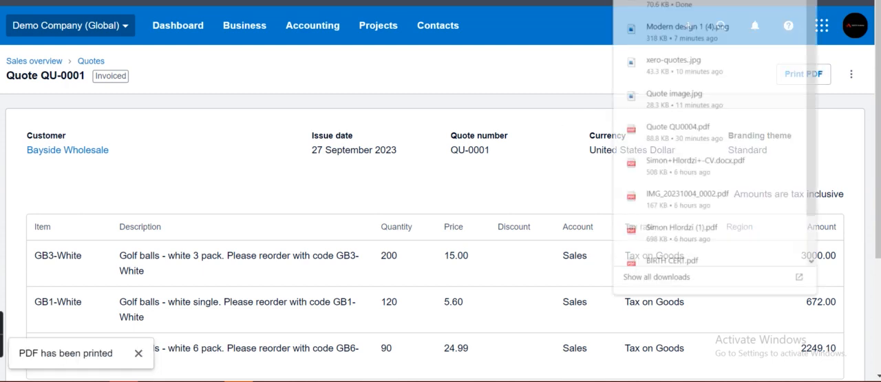
pyautogui.click(670, 2)
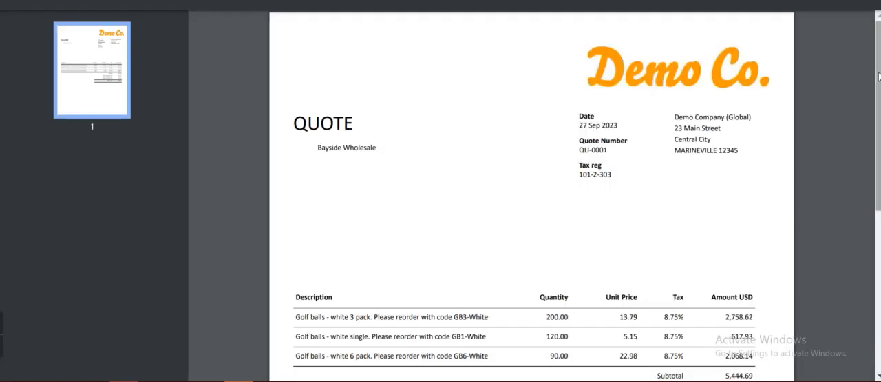
pyautogui.scroll(-3, 870, 171)
pyautogui.scroll(-3, 870, 171)
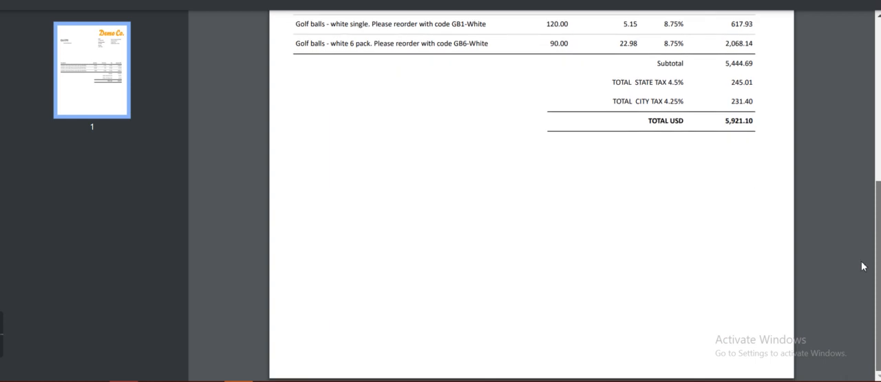
pyautogui.scroll(6, 858, 262)
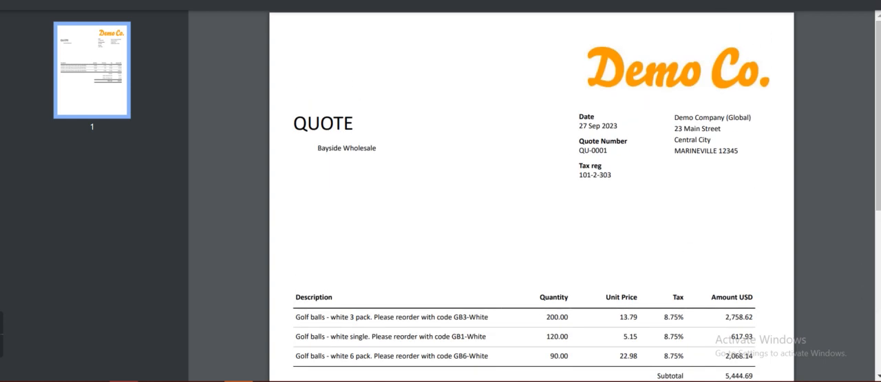
pyautogui.hotkey('ctrl', 'w')
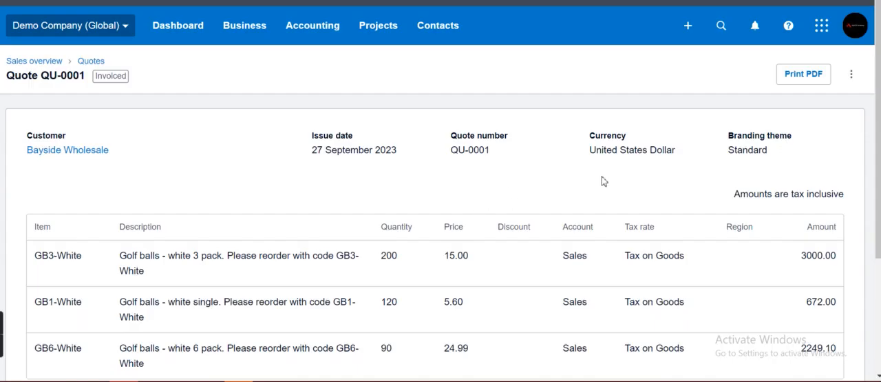
# - Return to the quotes list and go on to the sales invoices list
pyautogui.click(87, 62)
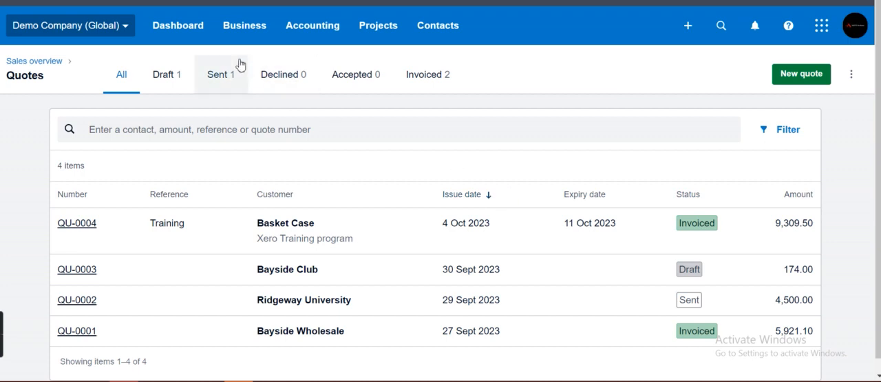
pyautogui.click(251, 30)
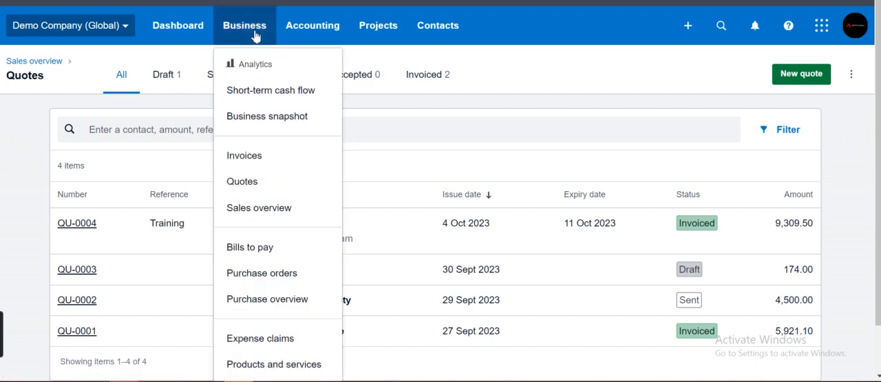
pyautogui.click(267, 161)
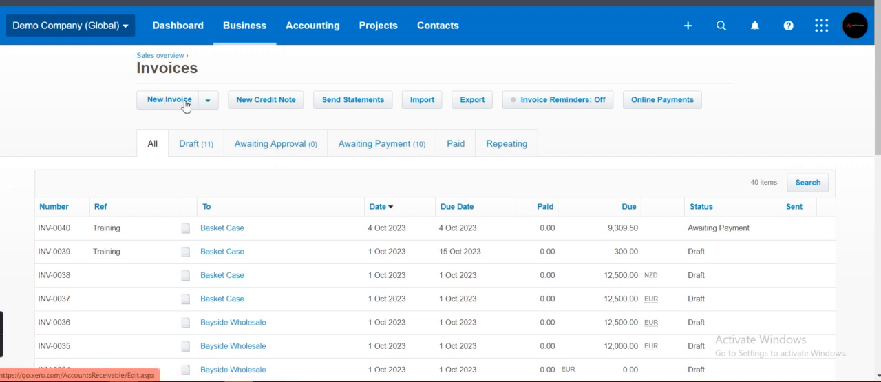
pyautogui.click(207, 103)
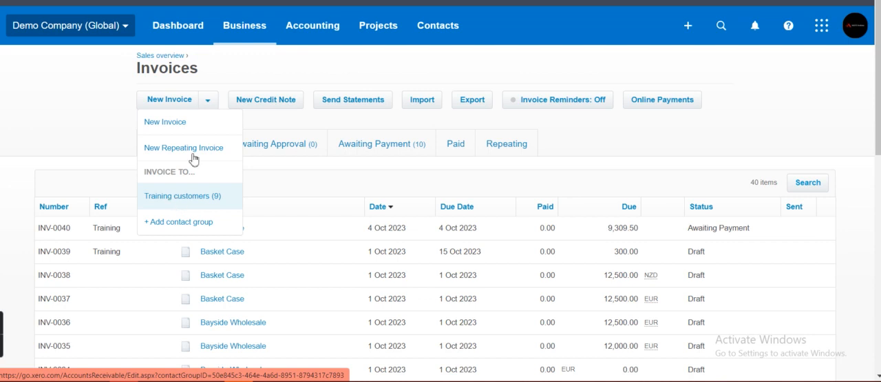
pyautogui.click(252, 67)
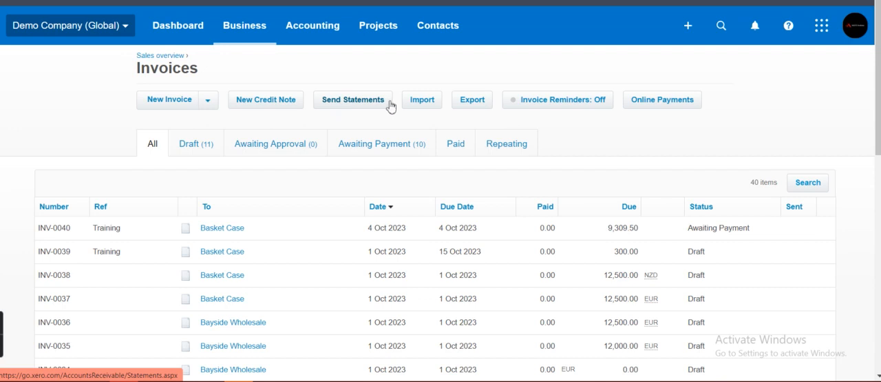
pyautogui.click(471, 104)
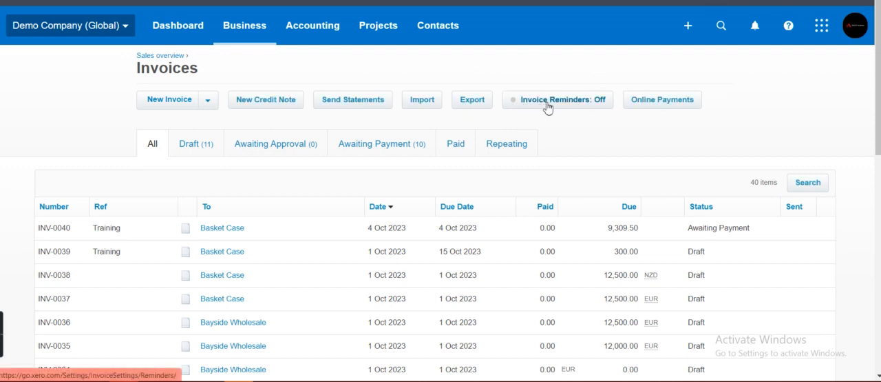
pyautogui.click(544, 105)
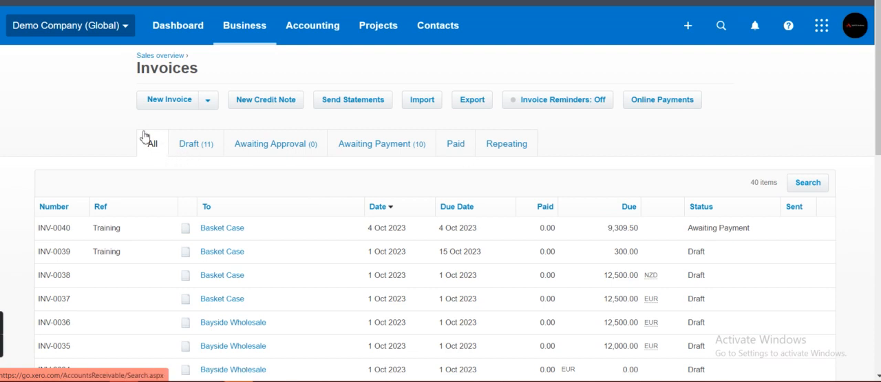
# - Review the invoices by status, going through Draft, Awaiting Approval, Awaiting Payment and Paid
pyautogui.click(202, 151)
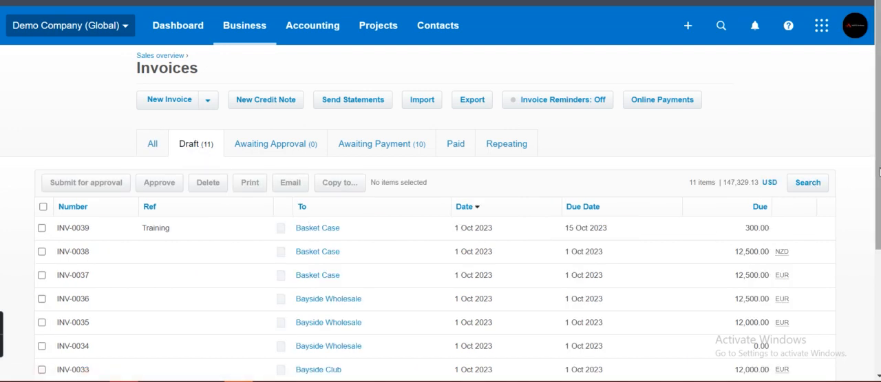
pyautogui.scroll(-3, 879, 165)
pyautogui.scroll(3, 647, 133)
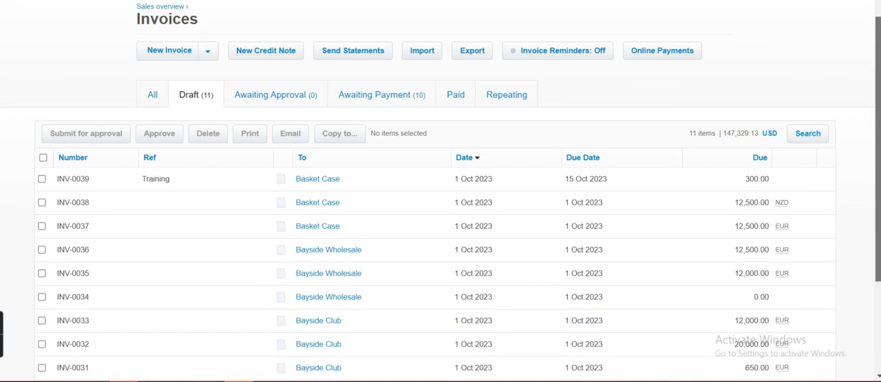
pyautogui.click(278, 110)
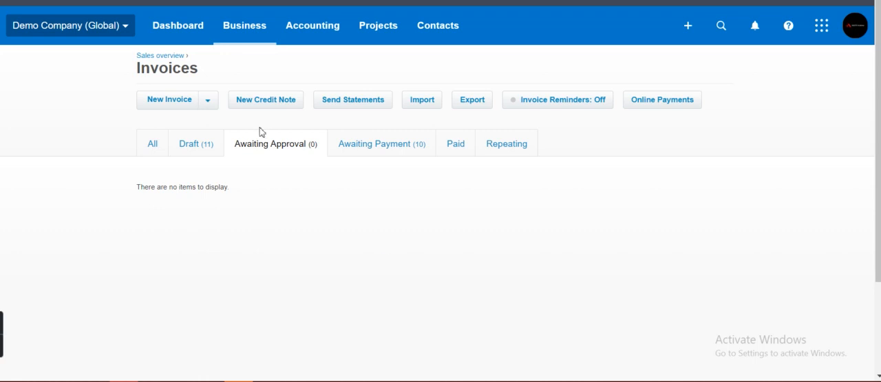
pyautogui.click(367, 146)
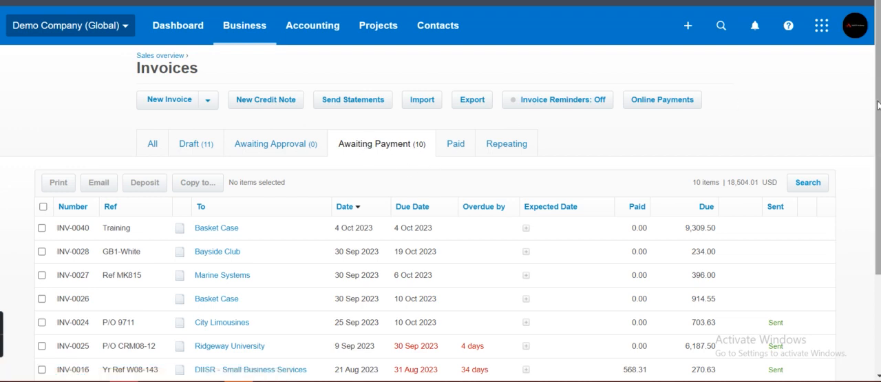
pyautogui.moveTo(878, 105); pyautogui.dragTo(878, 150)
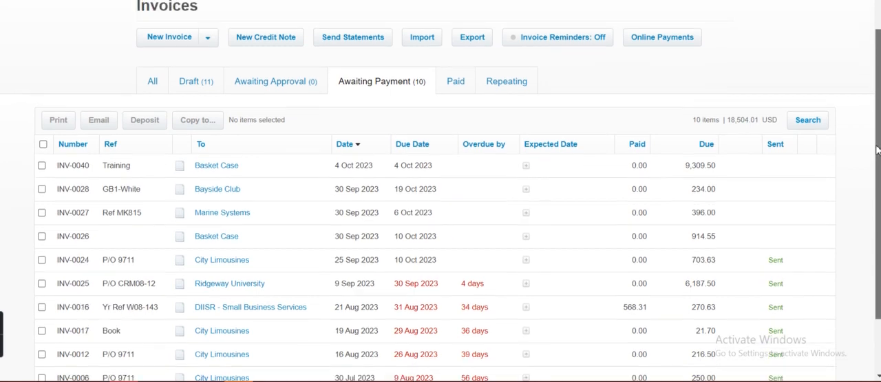
pyautogui.click(460, 84)
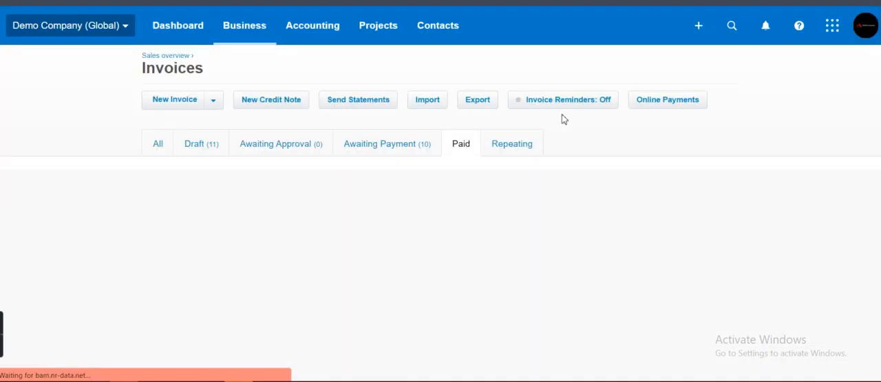
pyautogui.click(531, 160)
pyautogui.moveTo(880, 106)
pyautogui.mouseDown()
pyautogui.moveTo(877, 289)
pyautogui.moveTo(878, 104)
pyautogui.mouseUp()
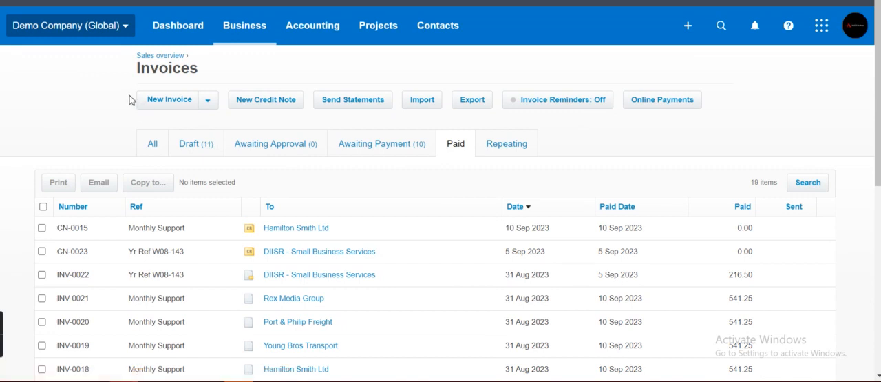
# - Create a new sales invoice addressed to Bank West and look at the issue date options
pyautogui.click(176, 101)
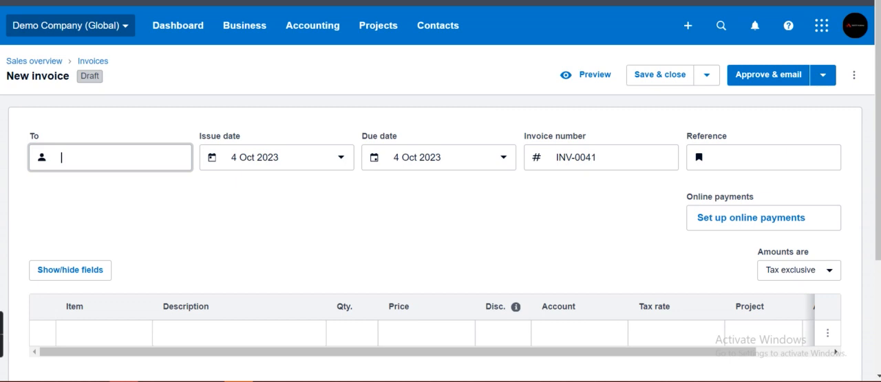
pyautogui.moveTo(880, 124); pyautogui.dragTo(879, 141)
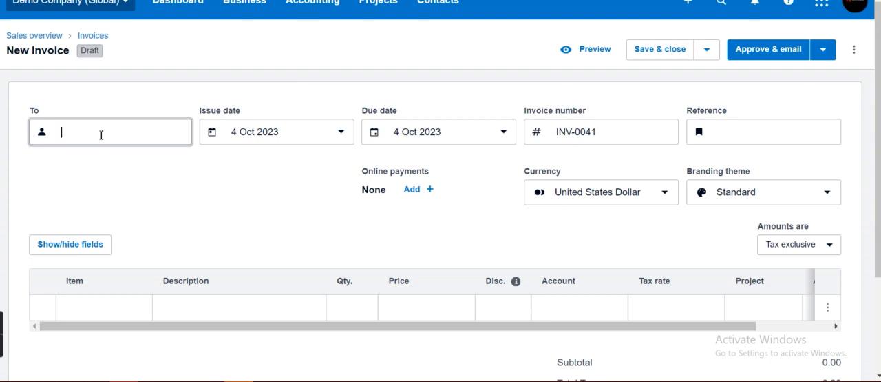
pyautogui.write('ba')
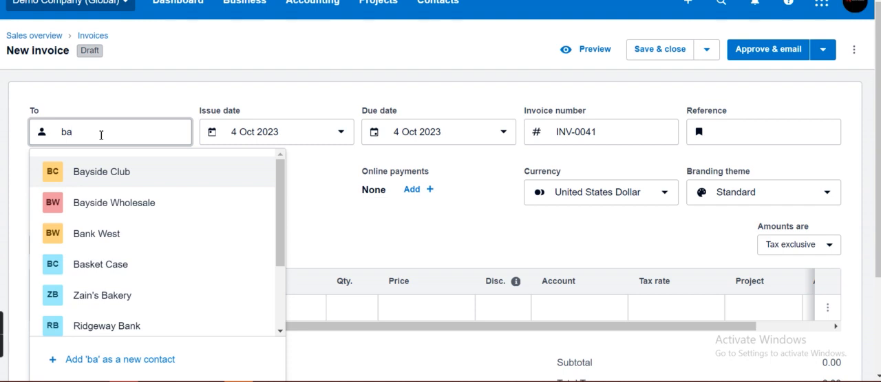
pyautogui.click(123, 234)
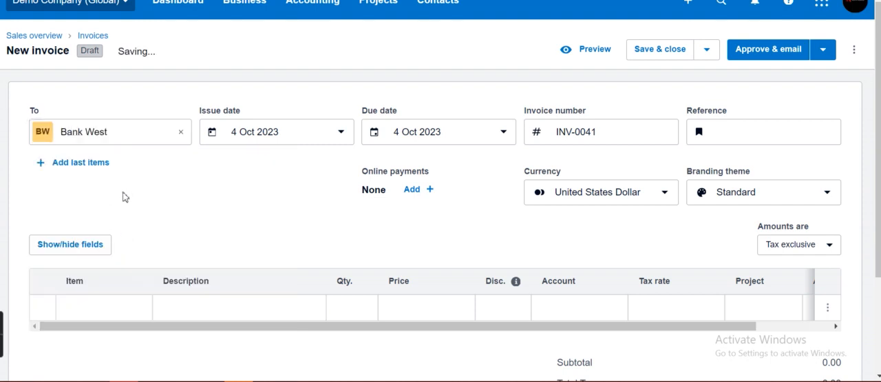
pyautogui.click(292, 134)
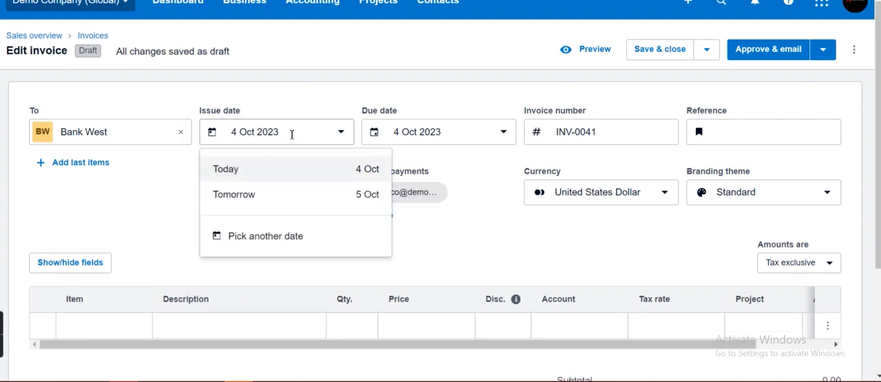
pyautogui.click(173, 176)
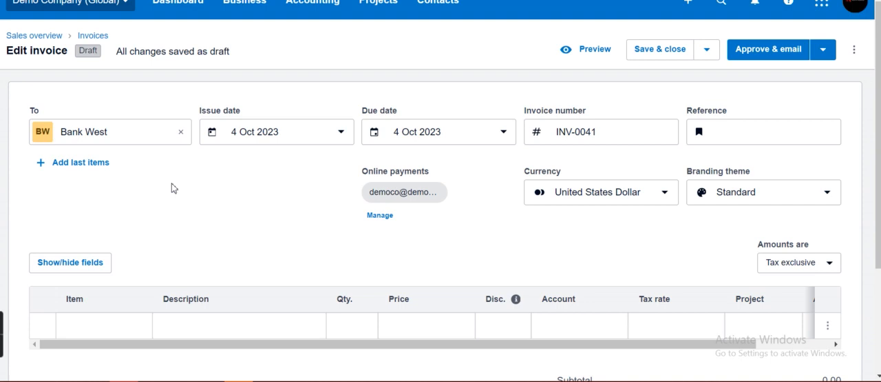
# - Add the line items from Bank West's last invoice and look through them down to the subtotal
pyautogui.click(77, 164)
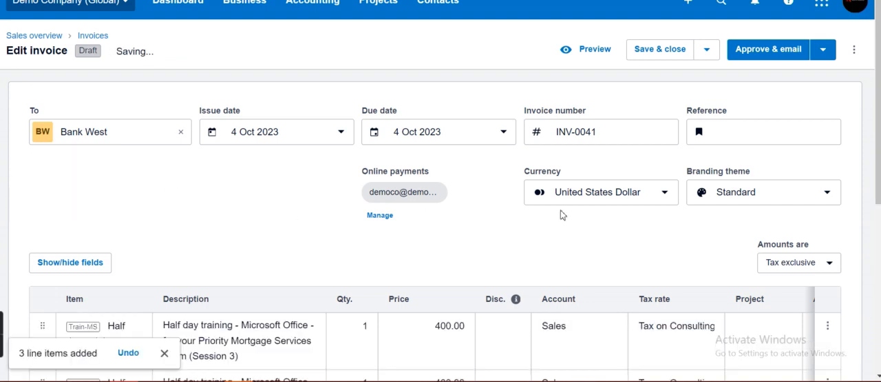
pyautogui.moveTo(878, 161); pyautogui.dragTo(879, 267)
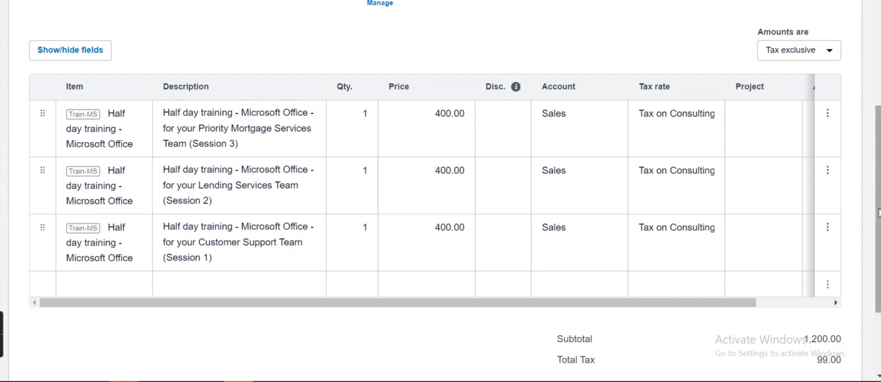
pyautogui.moveTo(878, 212); pyautogui.dragTo(879, 112)
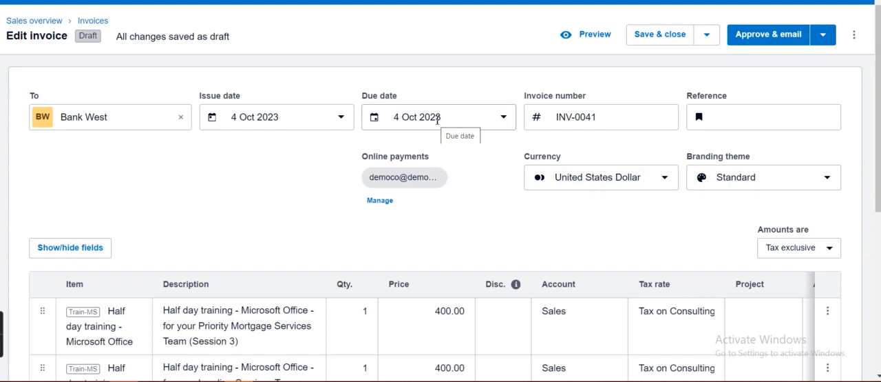
# - Enter "Training" as the invoice's reference
pyautogui.click(571, 117)
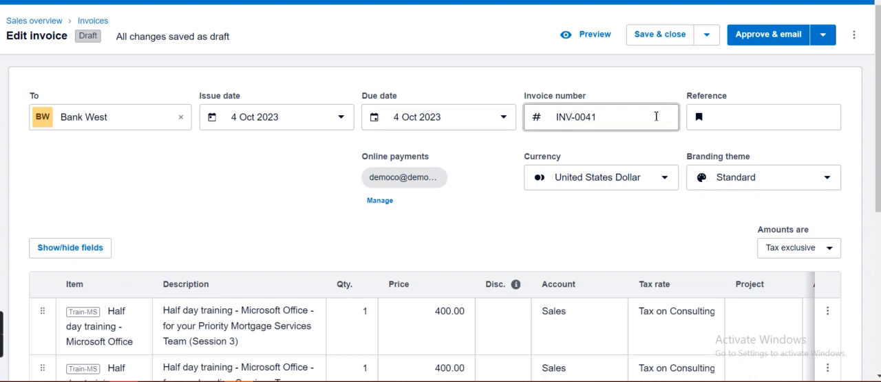
pyautogui.click(719, 120)
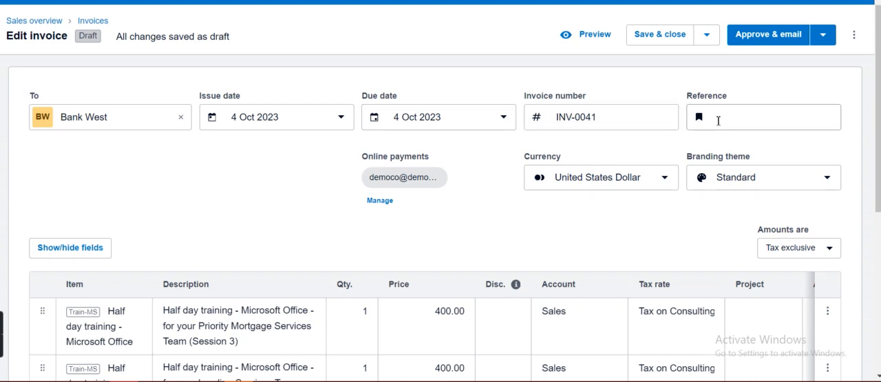
pyautogui.click(719, 117)
pyautogui.write('Training')
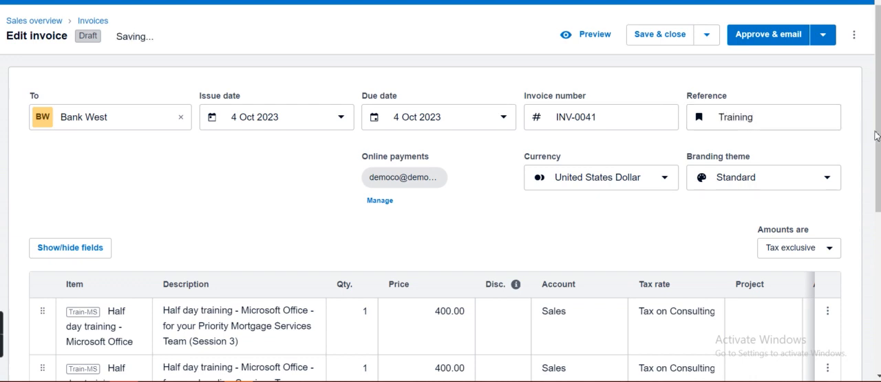
# - Switch the invoice's PayPal online payment to the fake demo account and save the payment settings
pyautogui.scroll(-1, 878, 131)
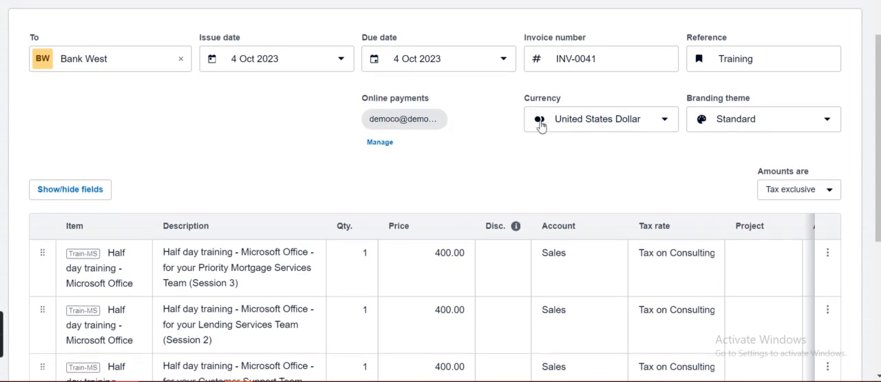
pyautogui.click(380, 142)
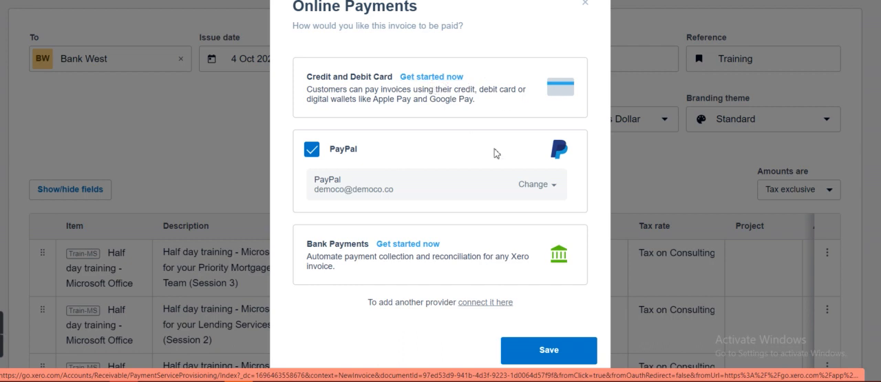
pyautogui.click(555, 186)
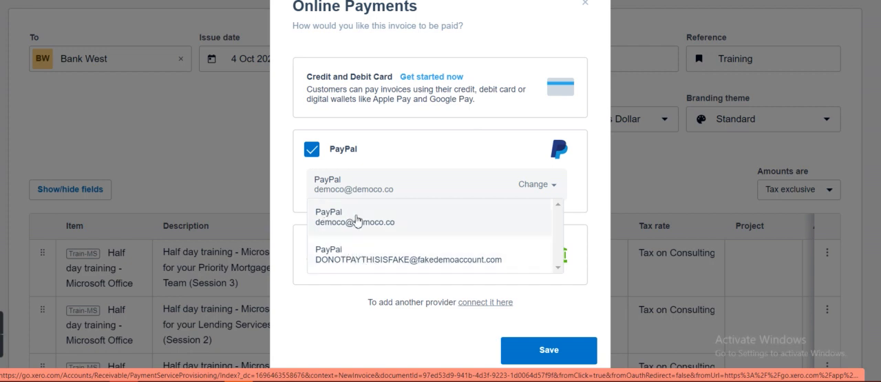
pyautogui.click(337, 255)
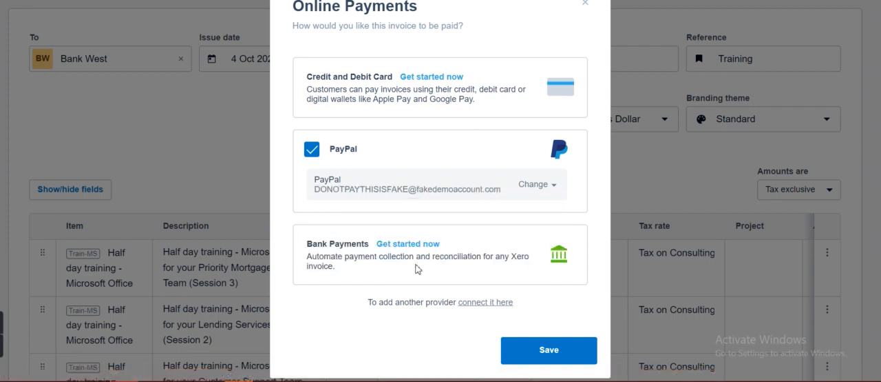
pyautogui.click(547, 350)
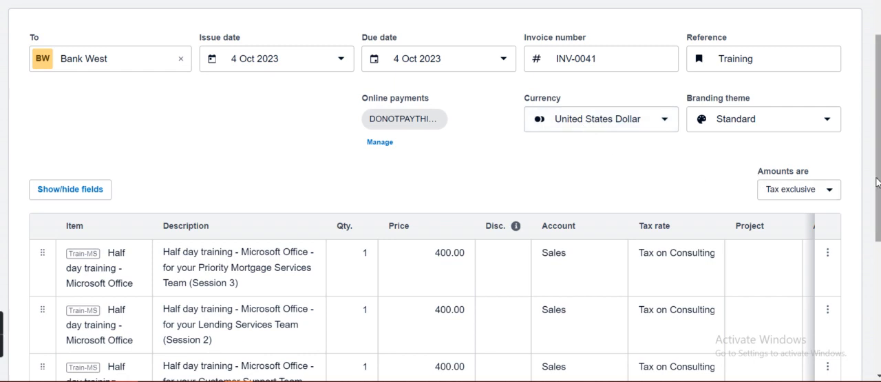
# - Set the invoice currency to Euro and choose the Standard branding theme
pyautogui.scroll(2, 880, 180)
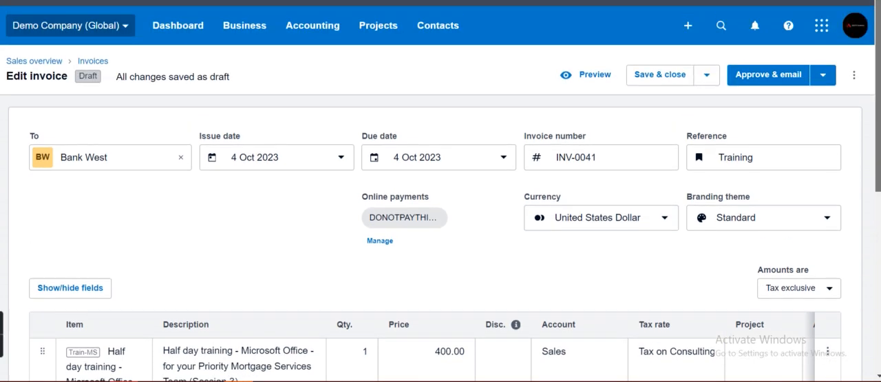
pyautogui.scroll(-2, 874, 178)
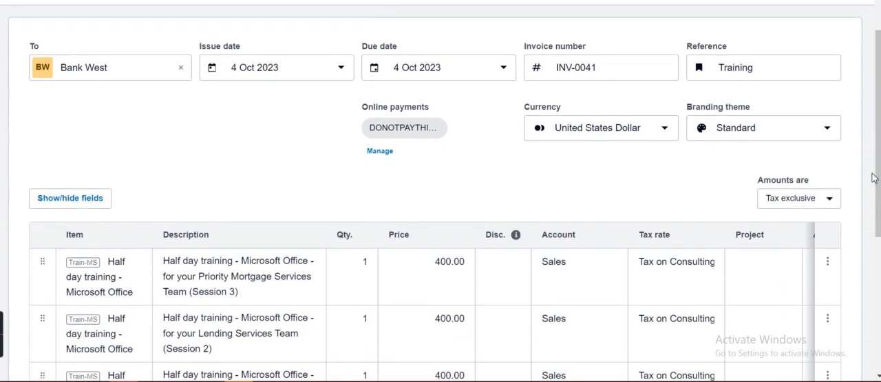
pyautogui.click(654, 129)
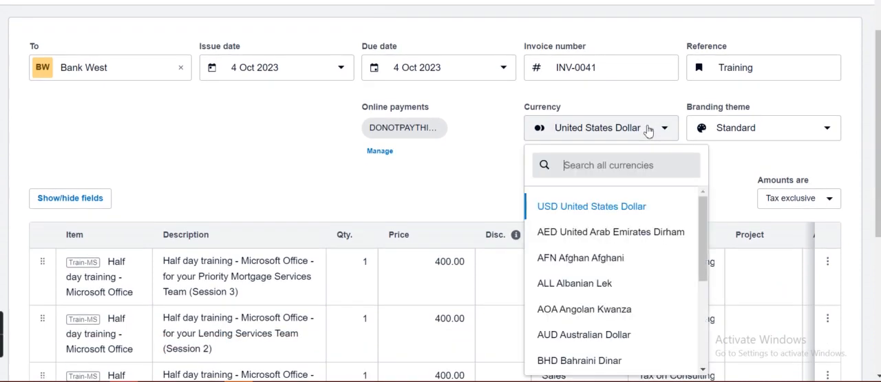
pyautogui.moveTo(702, 231); pyautogui.dragTo(702, 289)
pyautogui.click(583, 303)
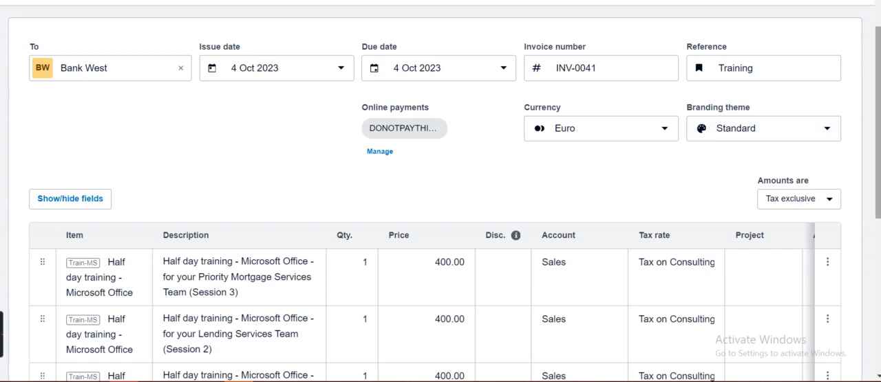
pyautogui.click(772, 133)
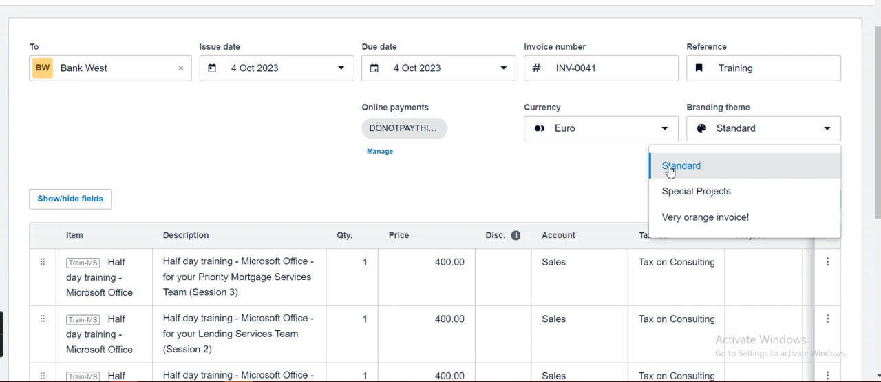
pyautogui.click(704, 172)
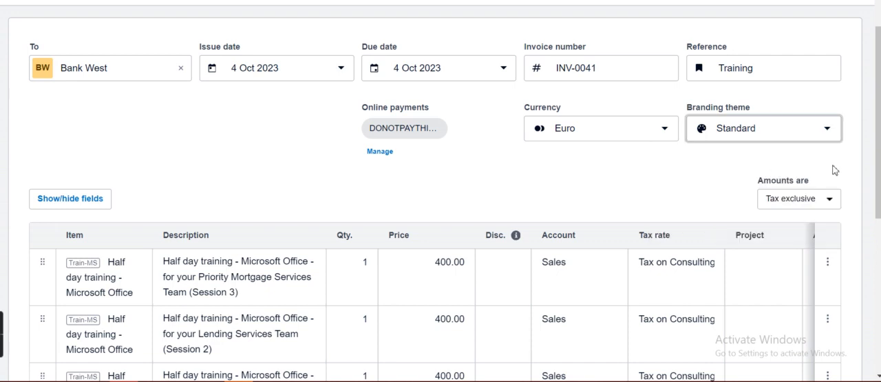
# - Check the prices of the training line items and set the invoice amounts to Tax inclusive
pyautogui.scroll(-2, 441, 207)
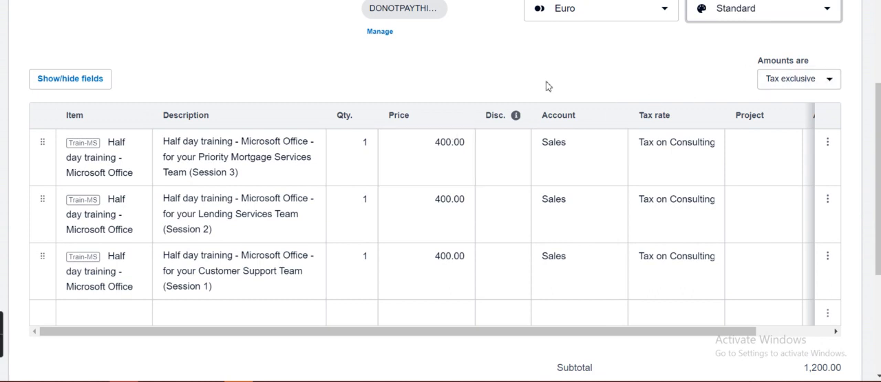
pyautogui.click(438, 140)
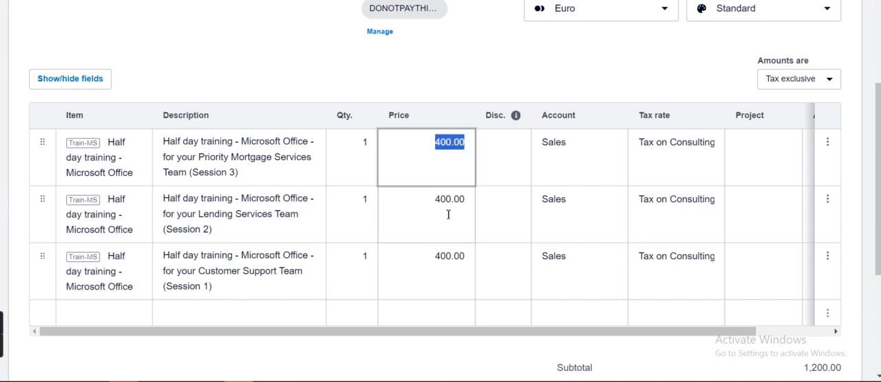
pyautogui.click(448, 258)
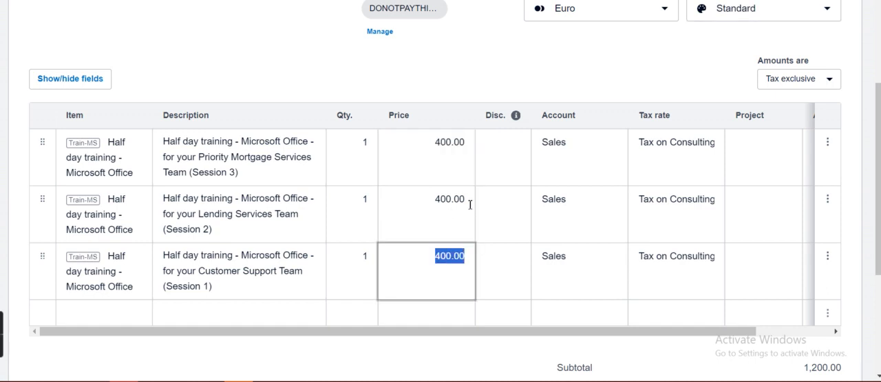
pyautogui.click(638, 71)
pyautogui.click(456, 144)
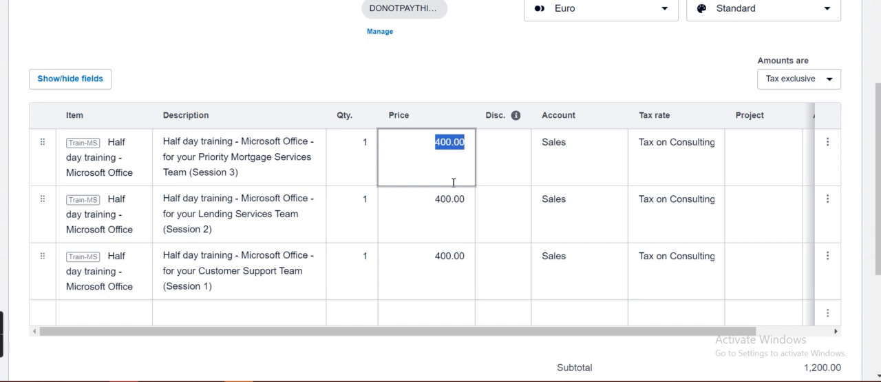
pyautogui.click(452, 198)
pyautogui.click(465, 83)
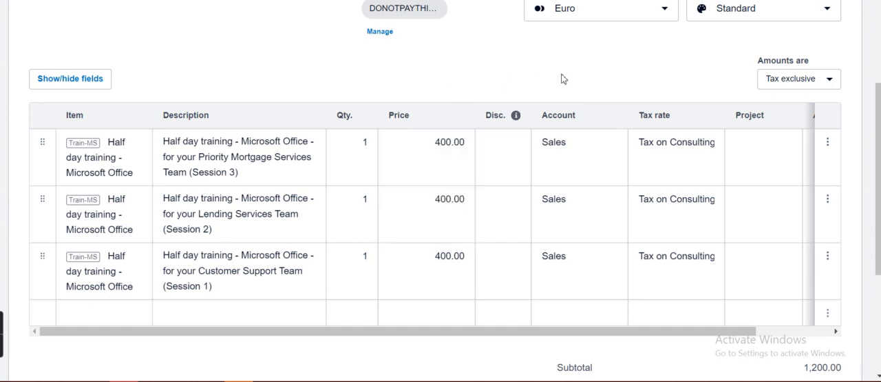
pyautogui.click(797, 80)
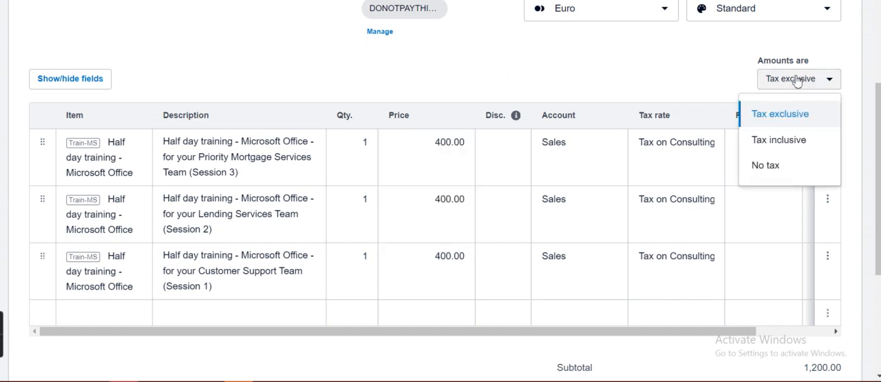
pyautogui.click(779, 139)
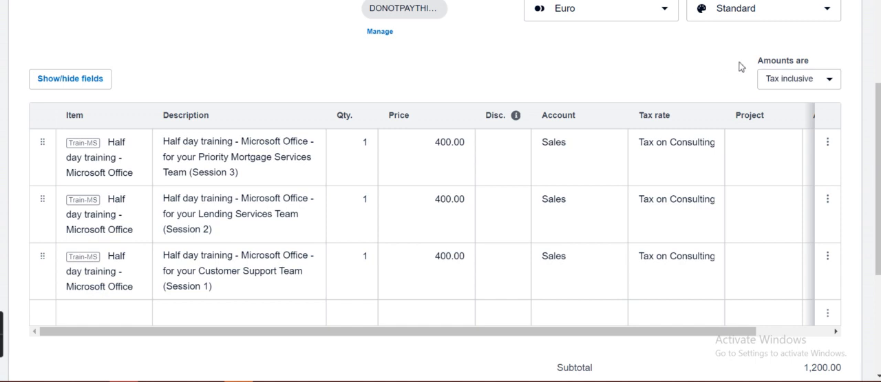
# - Examine the line item prices against the invoice's total tax and total under the tax-inclusive setting
pyautogui.scroll(-3, 441, 191)
pyautogui.scroll(2, 440, 191)
pyautogui.click(441, 70)
pyautogui.click(443, 131)
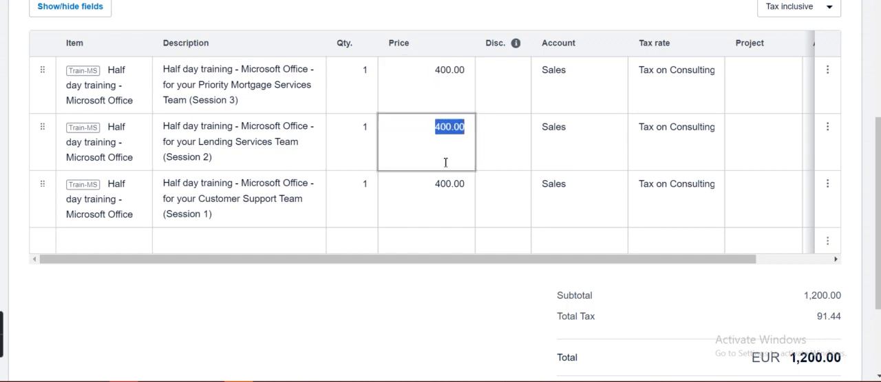
pyautogui.click(447, 200)
pyautogui.click(466, 274)
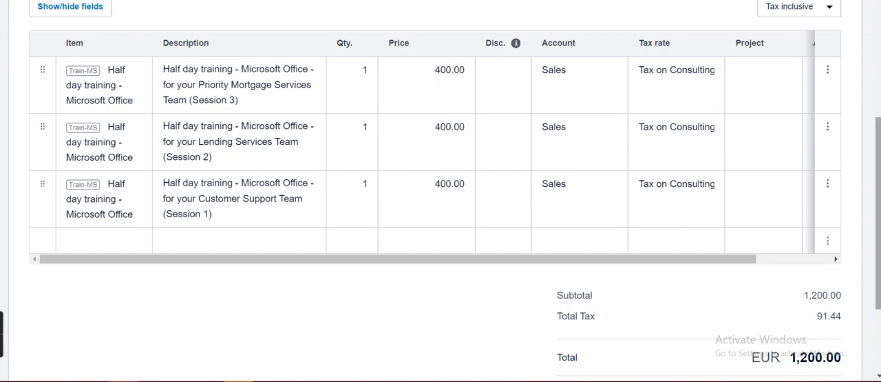
pyautogui.scroll(-1, 834, 278)
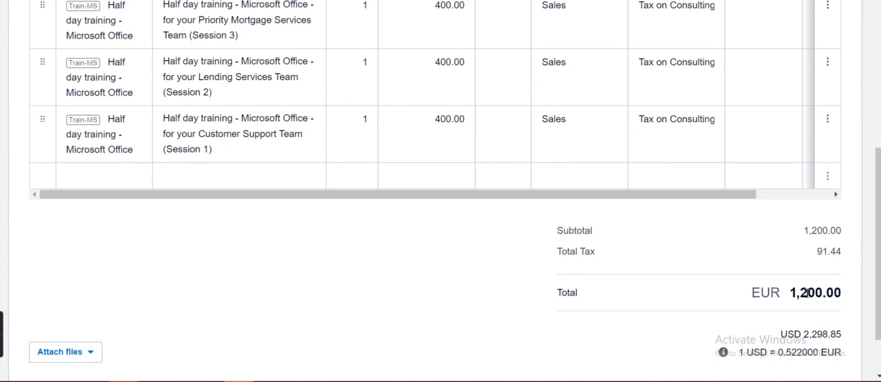
pyautogui.tripleClick(807, 292)
pyautogui.tripleClick(751, 258)
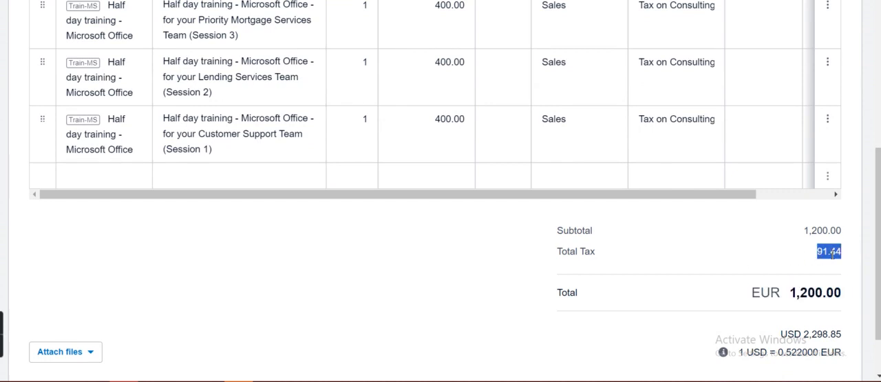
pyautogui.click(450, 119)
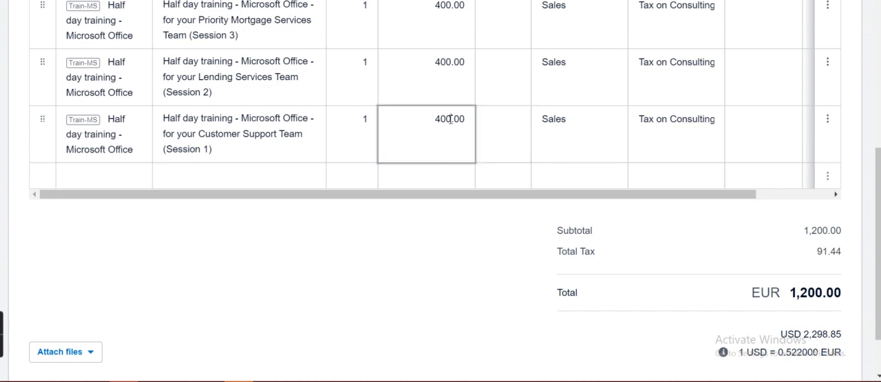
# - Recheck the training line item prices and set the invoice amounts to Tax exclusive
pyautogui.click(441, 76)
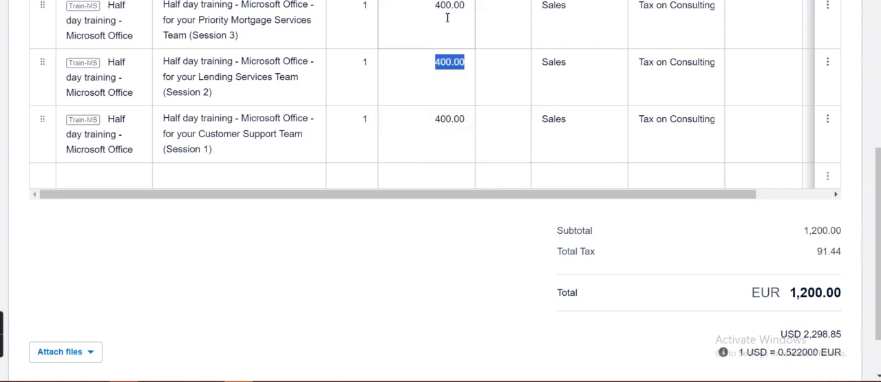
pyautogui.click(508, 270)
pyautogui.moveTo(880, 188); pyautogui.dragTo(880, 88)
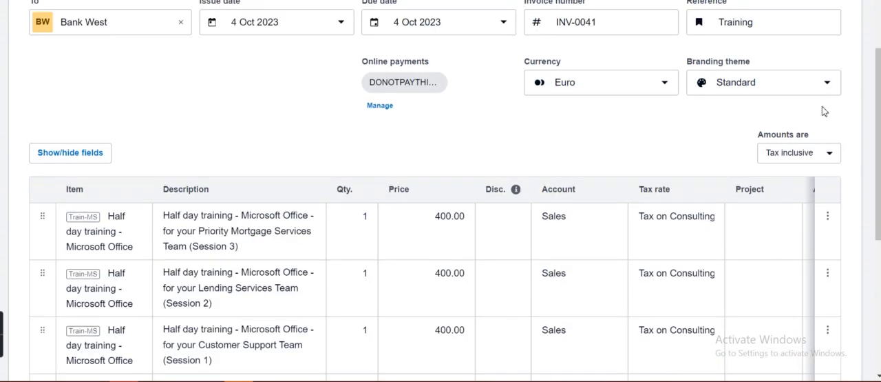
pyautogui.click(799, 164)
pyautogui.click(770, 188)
# - Examine the tax-exclusive invoice's EUR total, its USD equivalent and the exchange rate used for the conversion
pyautogui.moveTo(879, 132); pyautogui.dragTo(879, 159)
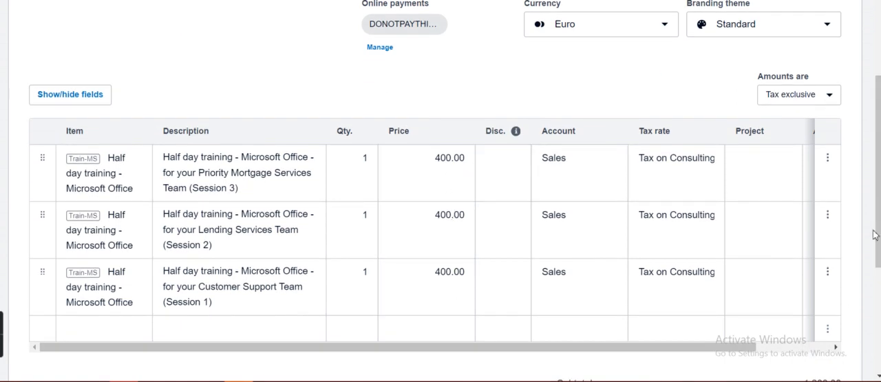
pyautogui.moveTo(879, 233); pyautogui.dragTo(879, 316)
pyautogui.tripleClick(800, 275)
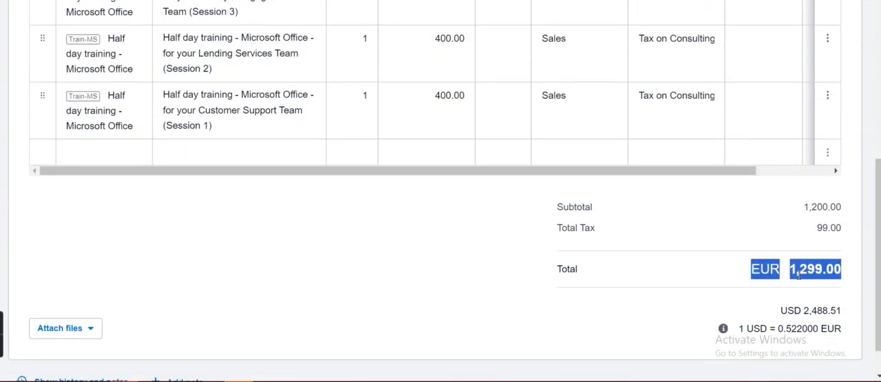
pyautogui.click(694, 286)
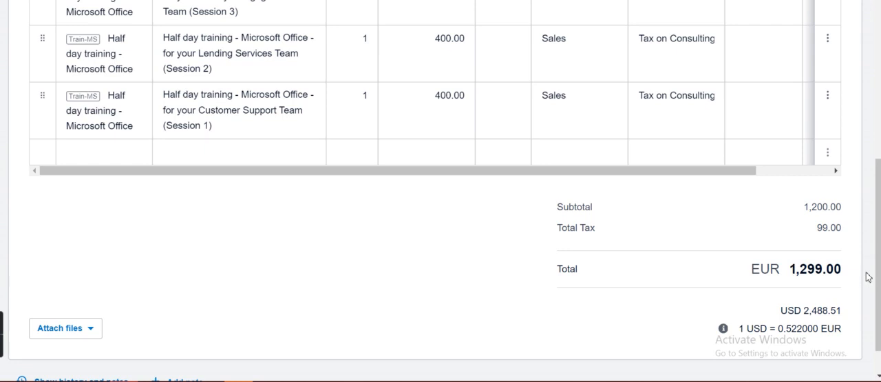
pyautogui.scroll(-1, 880, 265)
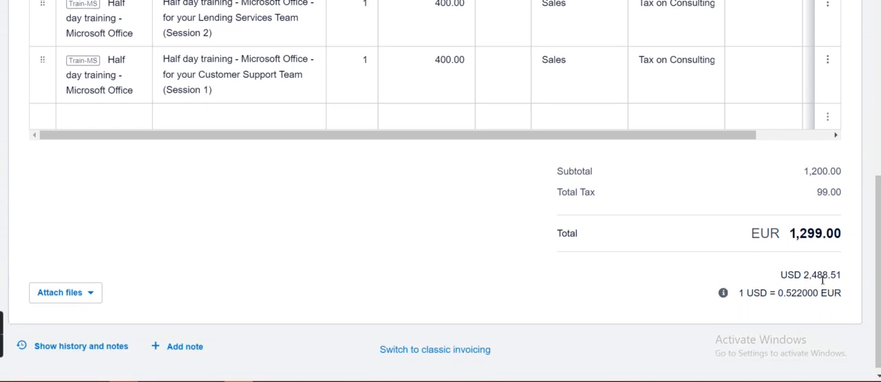
pyautogui.tripleClick(801, 275)
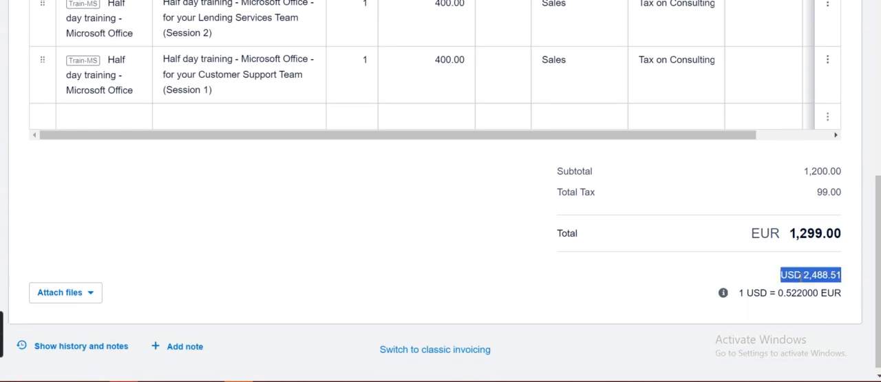
pyautogui.tripleClick(805, 233)
pyautogui.click(816, 272)
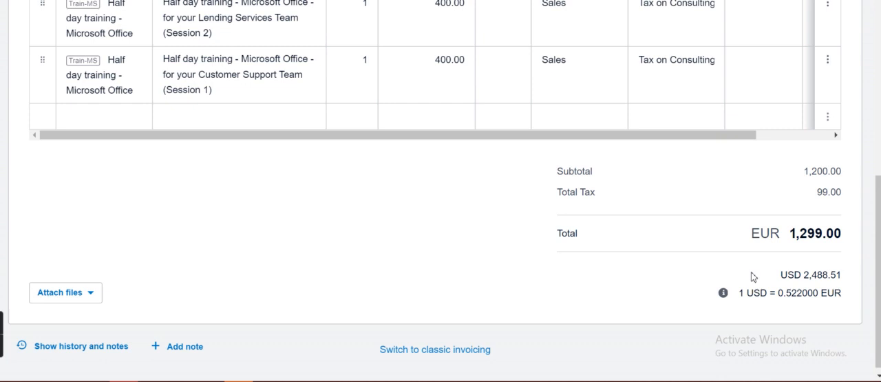
pyautogui.doubleClick(786, 297)
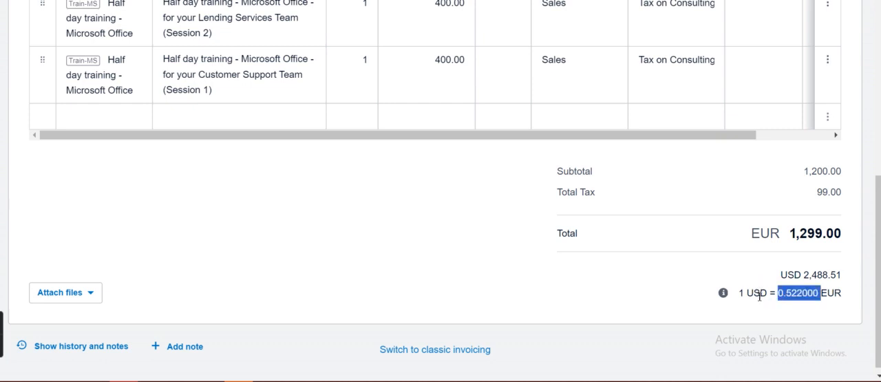
pyautogui.click(793, 311)
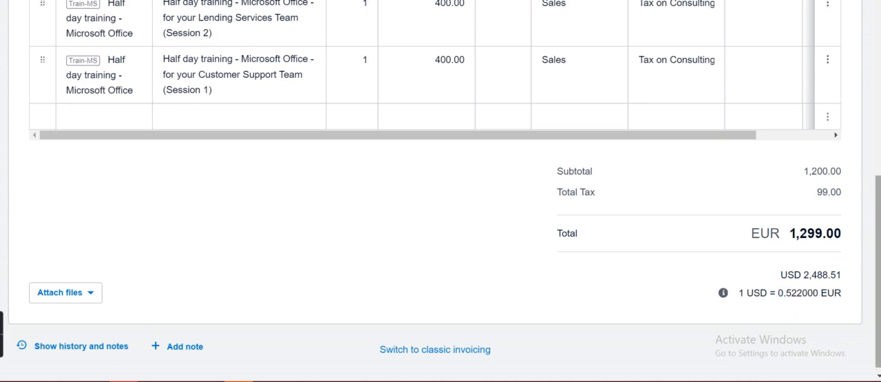
# - View the file attachment options for the invoice and close them without uploading a file
pyautogui.moveTo(880, 286)
pyautogui.mouseDown()
pyautogui.moveTo(879, 240)
pyautogui.moveTo(880, 289)
pyautogui.mouseUp()
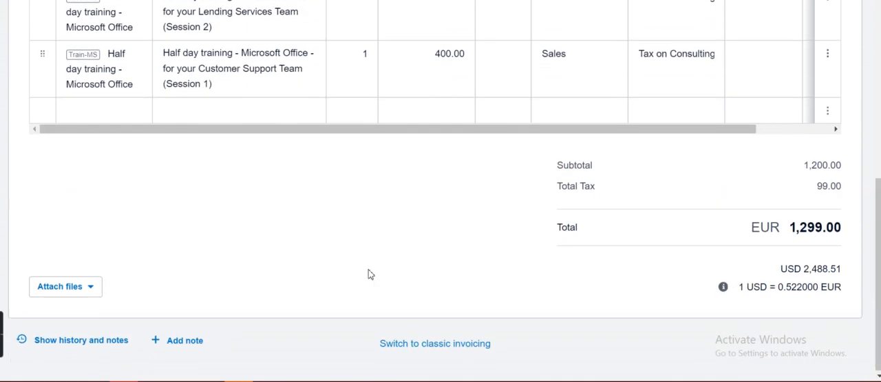
pyautogui.click(91, 293)
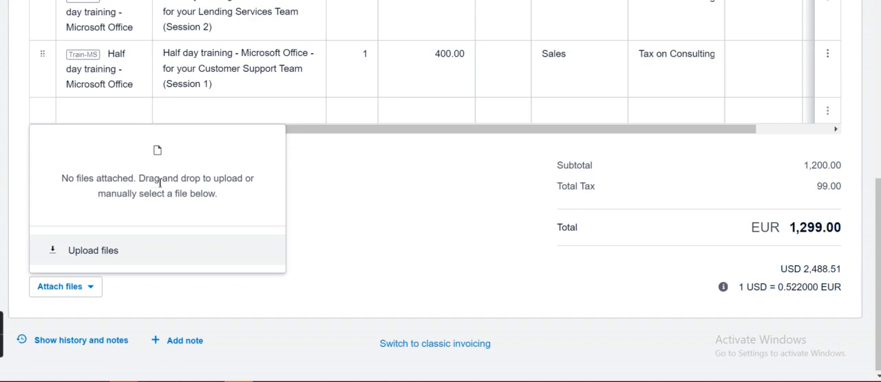
pyautogui.click(468, 177)
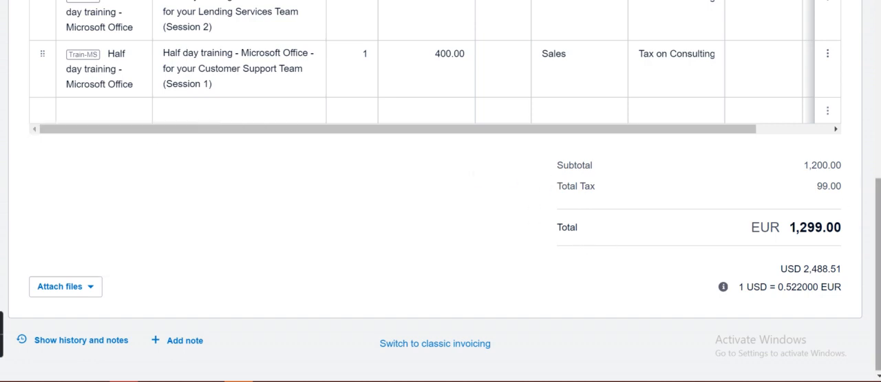
# - Preview the draft invoice and examine the recipient's and sender's details
pyautogui.scroll(10, 441, 206)
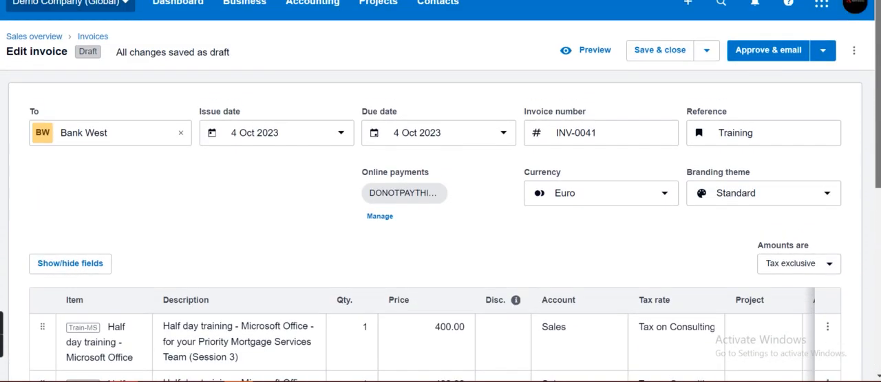
pyautogui.click(597, 51)
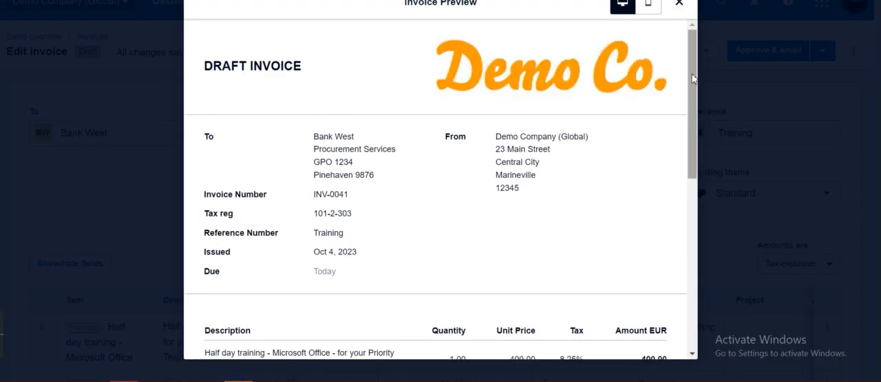
pyautogui.scroll(-3, 694, 79)
pyautogui.scroll(2, 659, 114)
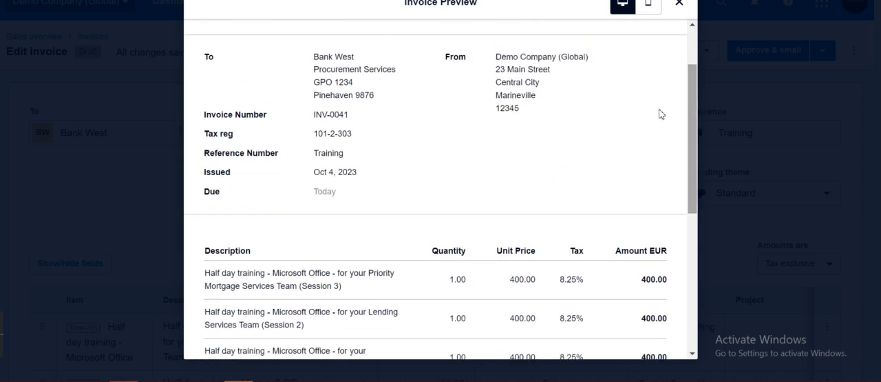
pyautogui.doubleClick(331, 67)
pyautogui.click(492, 74)
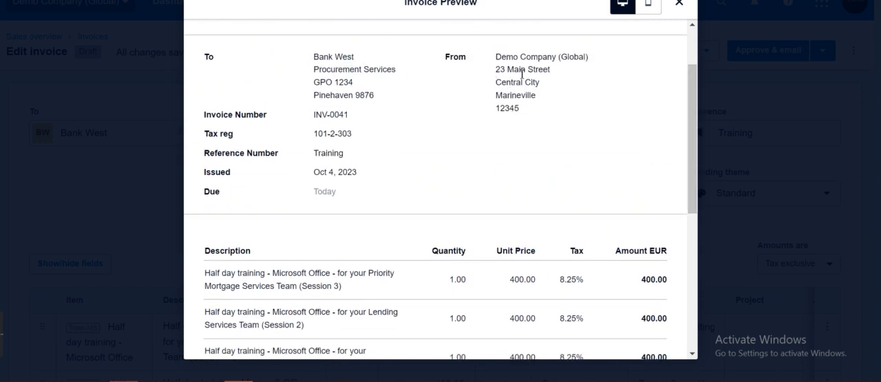
# - Review the preview's line items, tax breakdown and payment instructions, including the 'Pay online now' note, and close the preview
pyautogui.moveTo(692, 95); pyautogui.dragTo(689, 170)
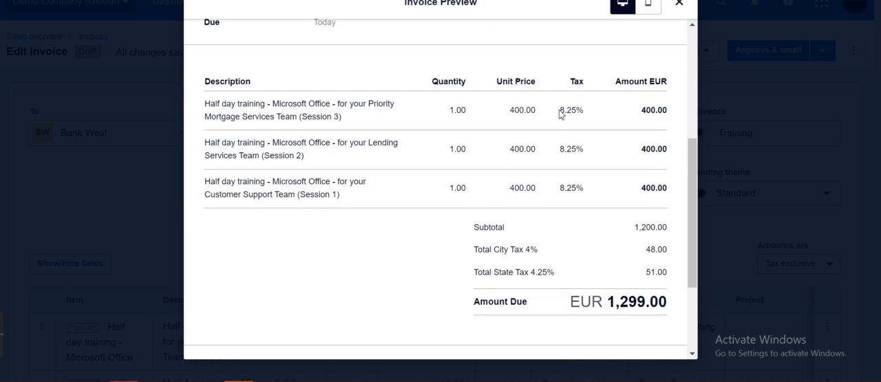
pyautogui.moveTo(693, 175); pyautogui.dragTo(693, 254)
pyautogui.doubleClick(231, 231)
pyautogui.click(283, 235)
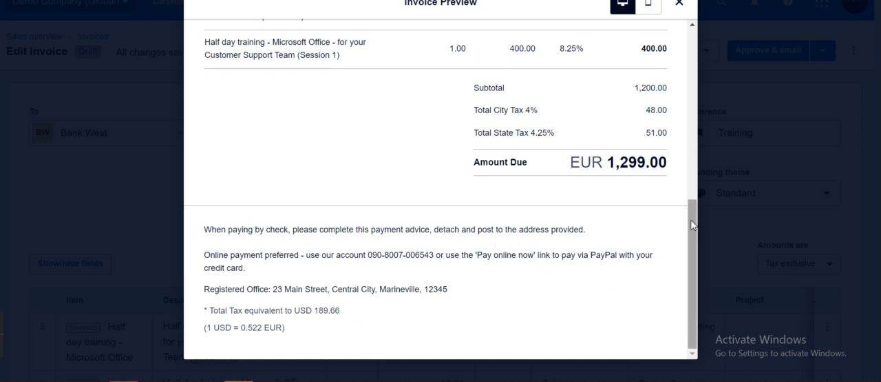
pyautogui.tripleClick(336, 254)
pyautogui.click(465, 286)
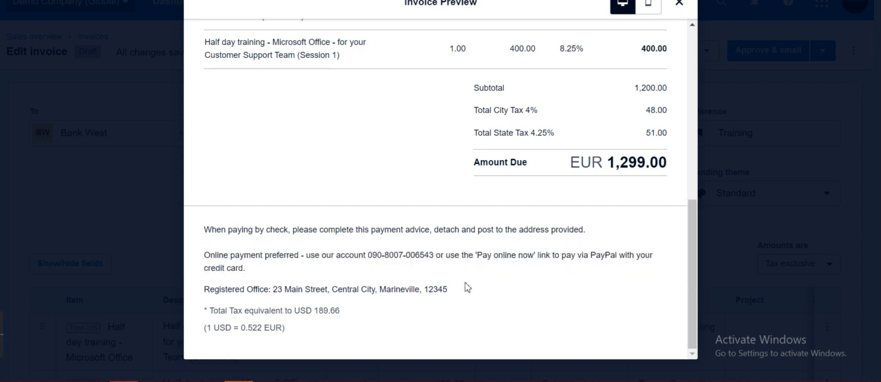
pyautogui.moveTo(480, 254); pyautogui.dragTo(535, 257)
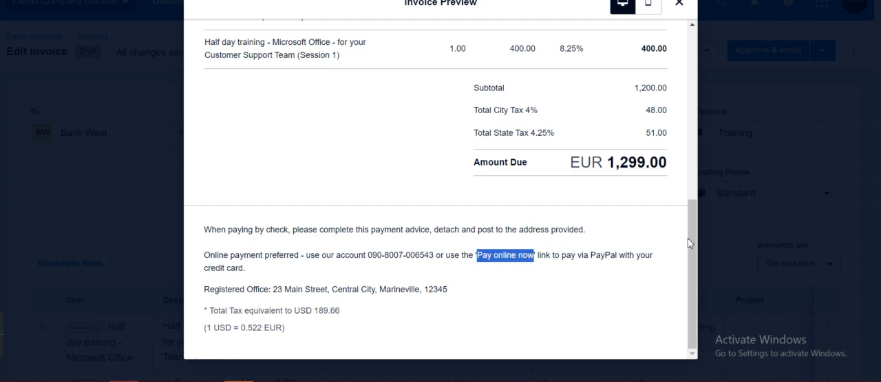
pyautogui.moveTo(696, 244); pyautogui.dragTo(696, 50)
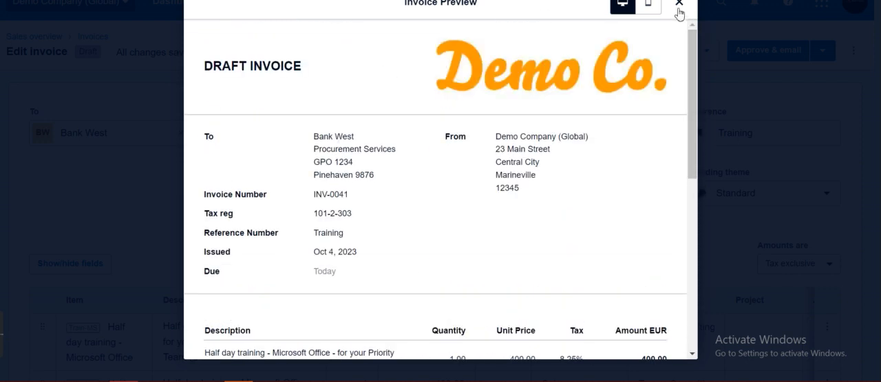
pyautogui.click(679, 3)
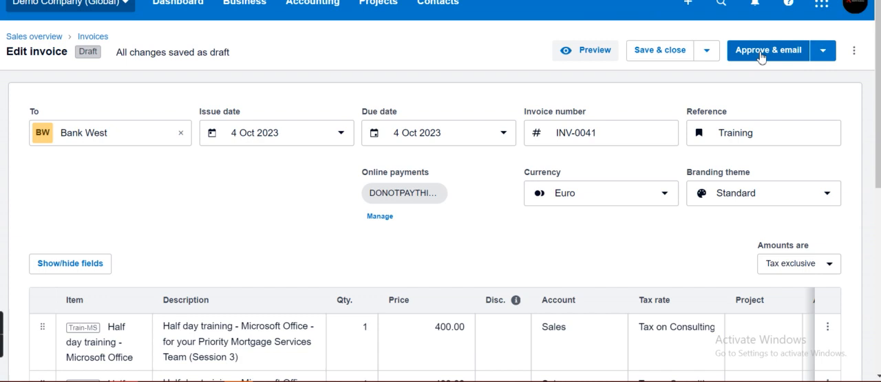
# - Approve the Bank West invoice with a shareable link, select the link text and close the link dialog
pyautogui.click(707, 53)
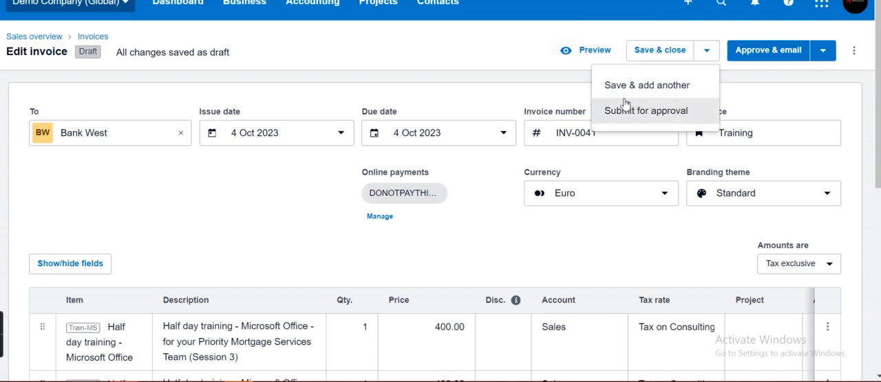
pyautogui.click(824, 51)
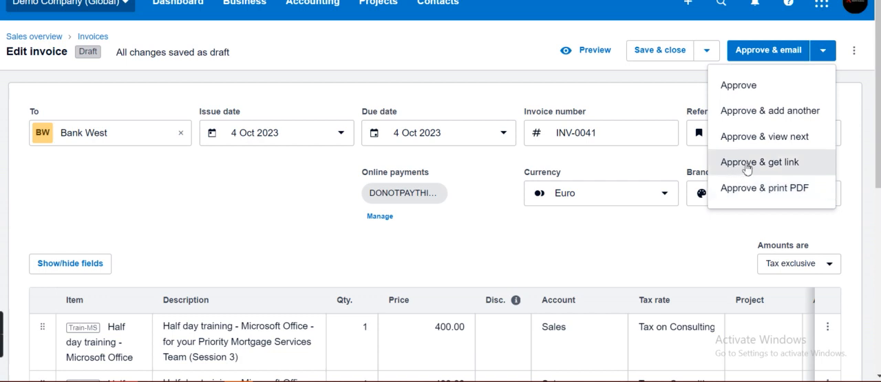
pyautogui.click(758, 163)
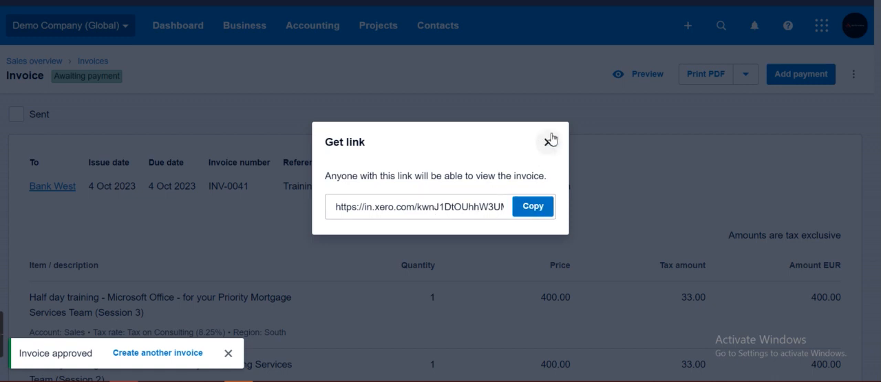
pyautogui.click(483, 204)
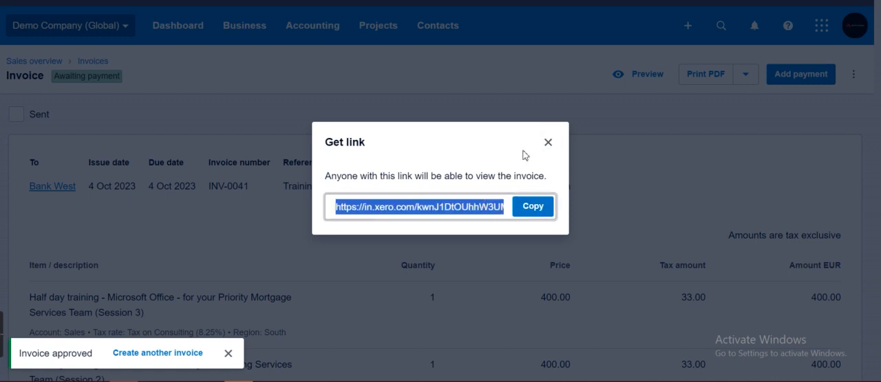
pyautogui.click(548, 142)
# - Examine the approved invoice's details and payment status
pyautogui.scroll(-5, 441, 206)
pyautogui.scroll(5, 441, 207)
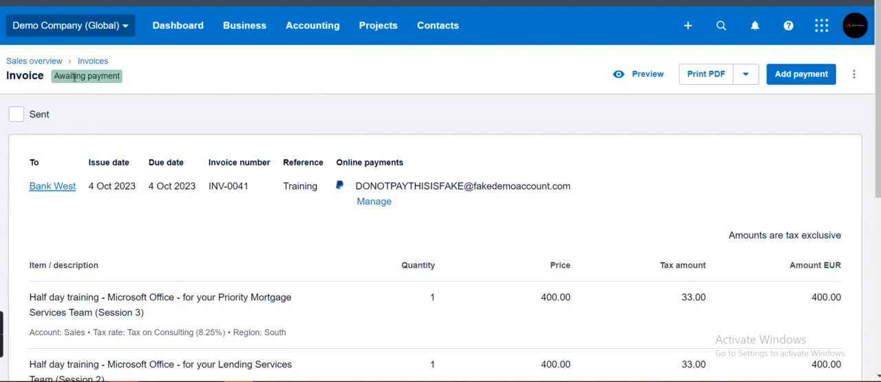
pyautogui.tripleClick(75, 78)
pyautogui.click(135, 86)
pyautogui.tripleClick(103, 81)
pyautogui.click(210, 92)
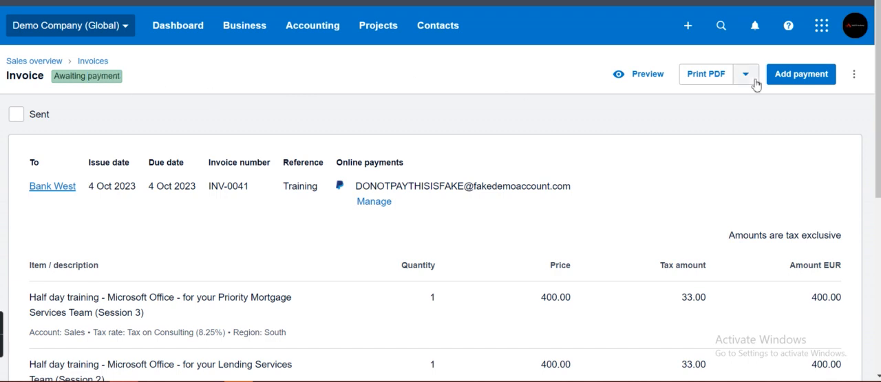
pyautogui.moveTo(879, 81)
pyautogui.mouseDown()
pyautogui.moveTo(860, 226)
pyautogui.moveTo(864, 139)
pyautogui.moveTo(879, 85)
pyautogui.mouseUp()
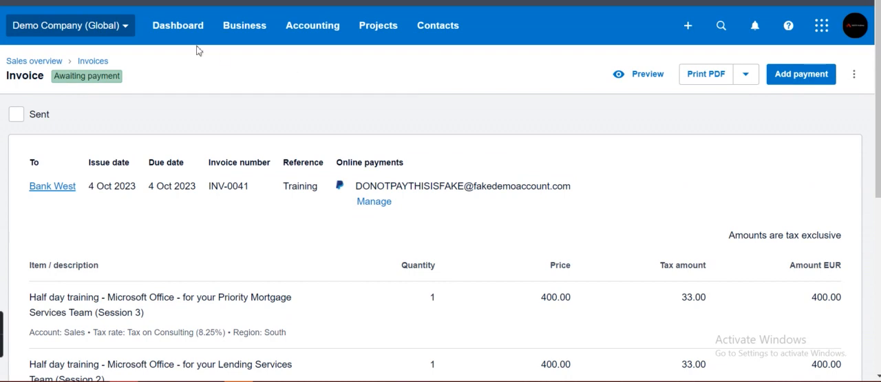
# - Return to the invoices list and look through the invoices awaiting payment
pyautogui.click(93, 61)
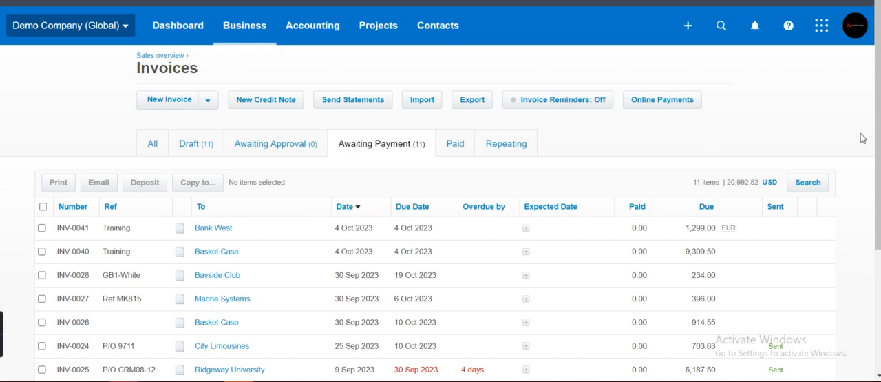
pyautogui.scroll(-1, 792, 158)
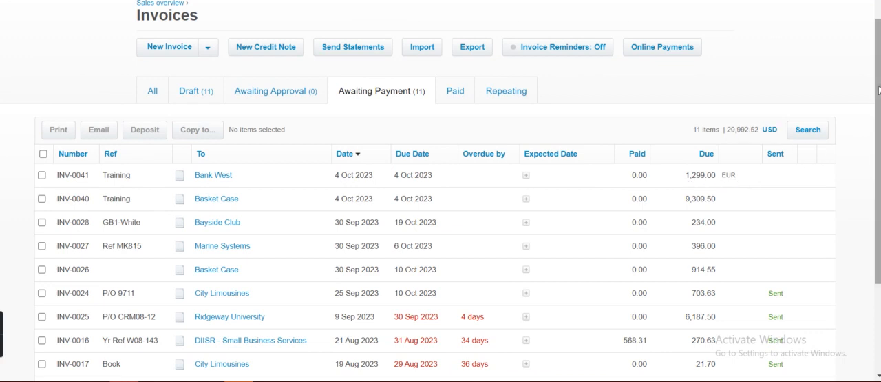
pyautogui.scroll(-1, 878, 90)
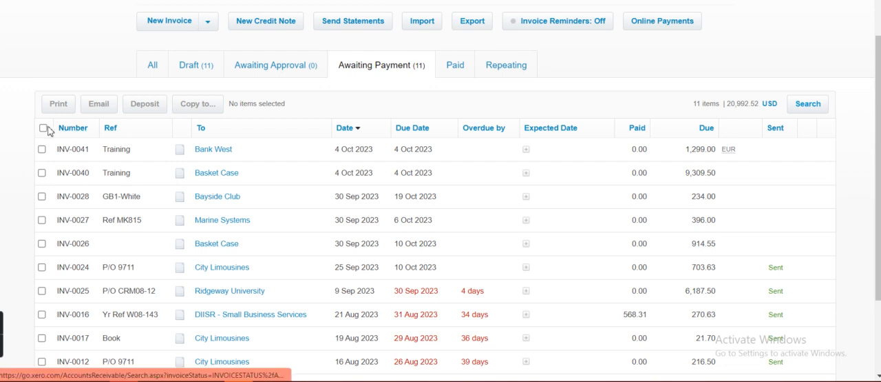
# - Copy the Bank West invoice INV-0041 to a new purchase order for Basket Case, using item details if set
pyautogui.click(42, 150)
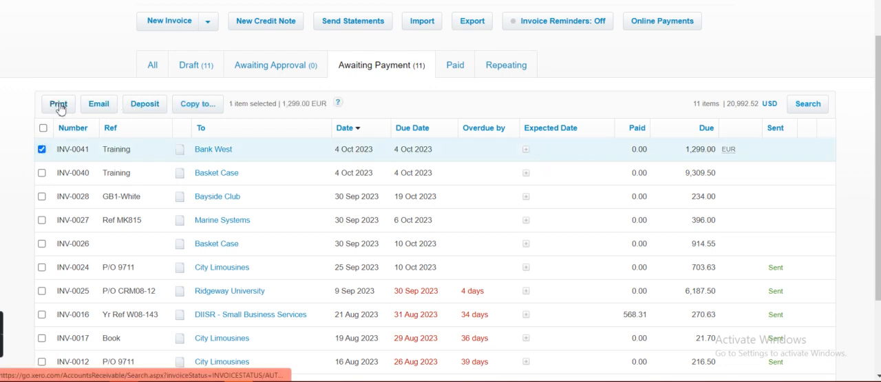
pyautogui.click(206, 106)
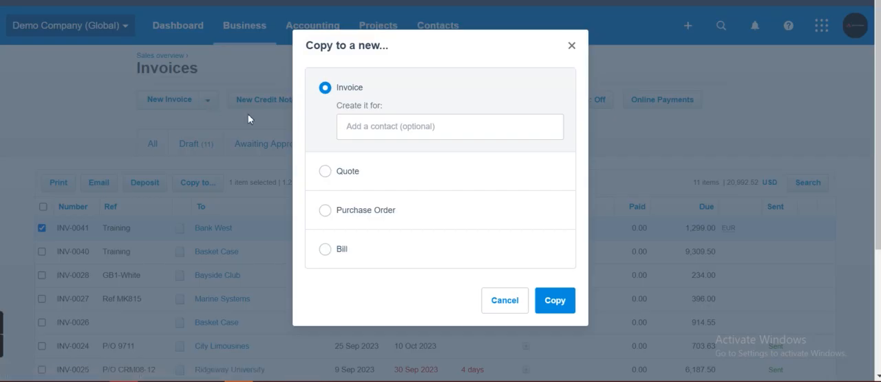
pyautogui.click(427, 125)
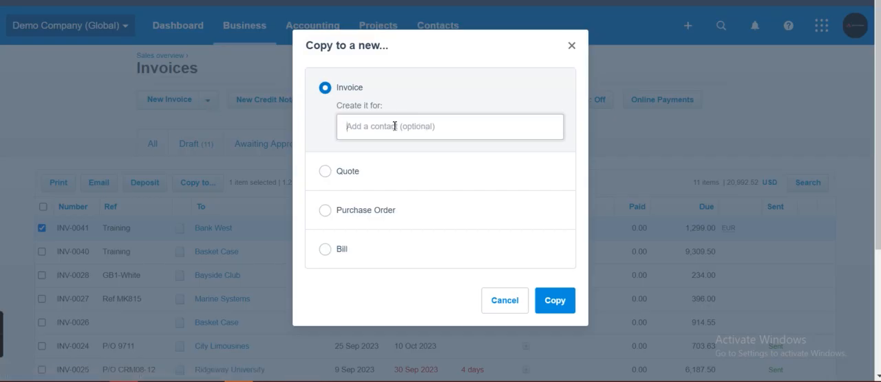
pyautogui.write('bas')
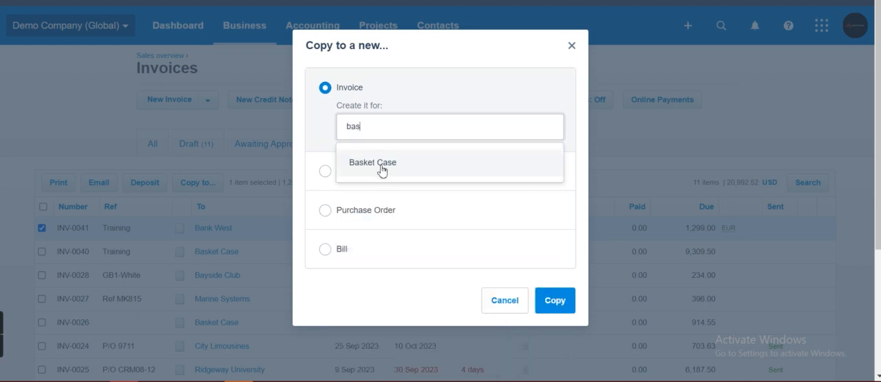
pyautogui.click(381, 165)
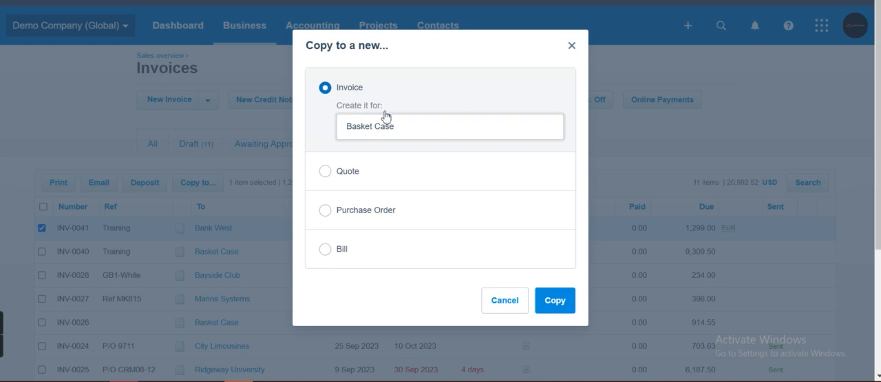
pyautogui.click(325, 210)
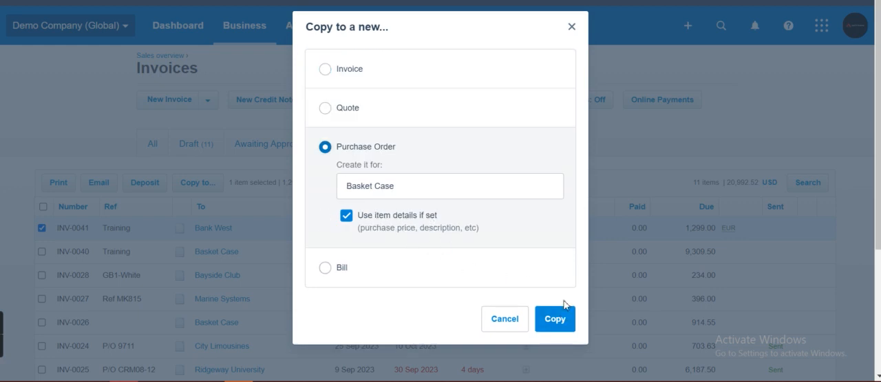
pyautogui.click(565, 321)
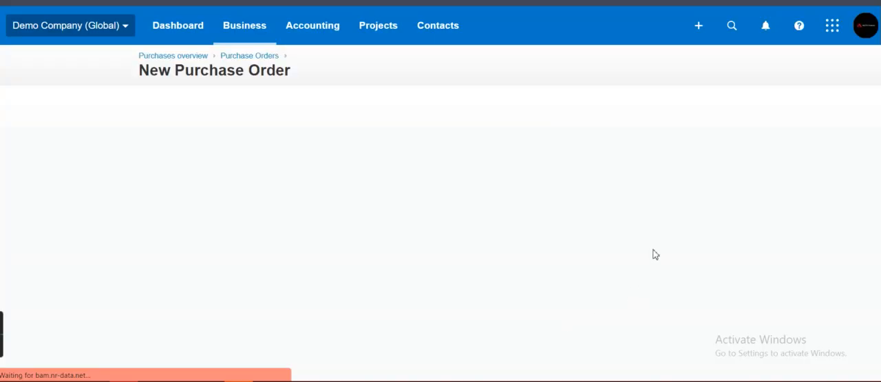
pyautogui.moveTo(878, 117); pyautogui.dragTo(878, 216)
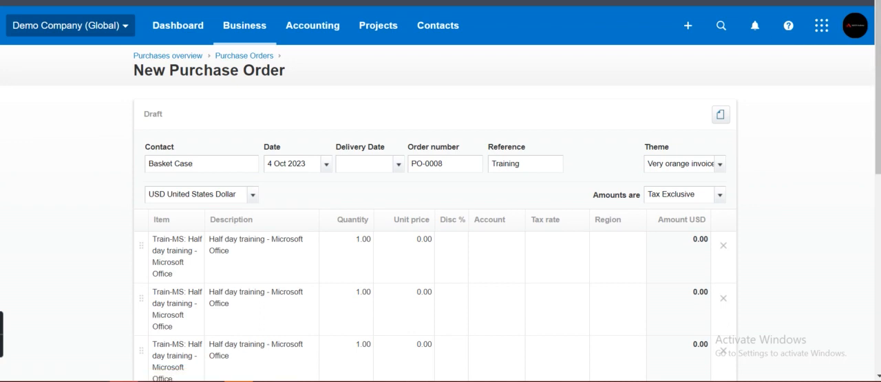
# - Leave the new purchase order for the full invoices list and review the invoices and their statuses
pyautogui.click(249, 32)
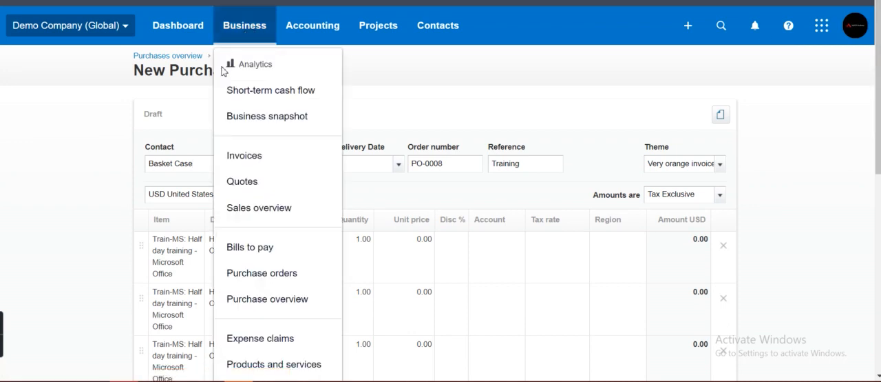
pyautogui.click(274, 160)
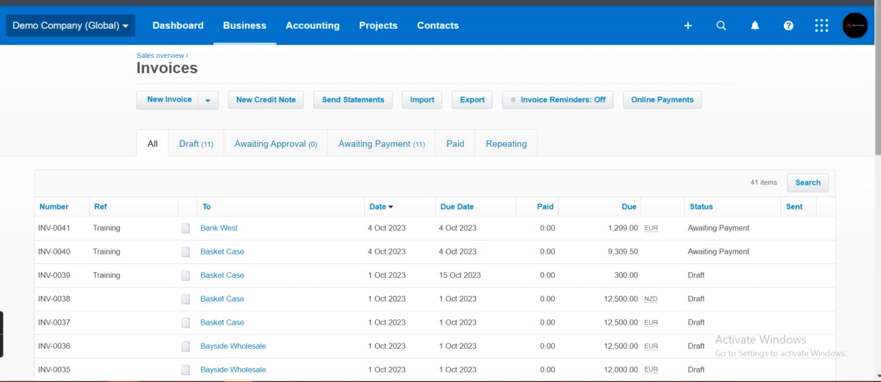
pyautogui.scroll(-1, 441, 207)
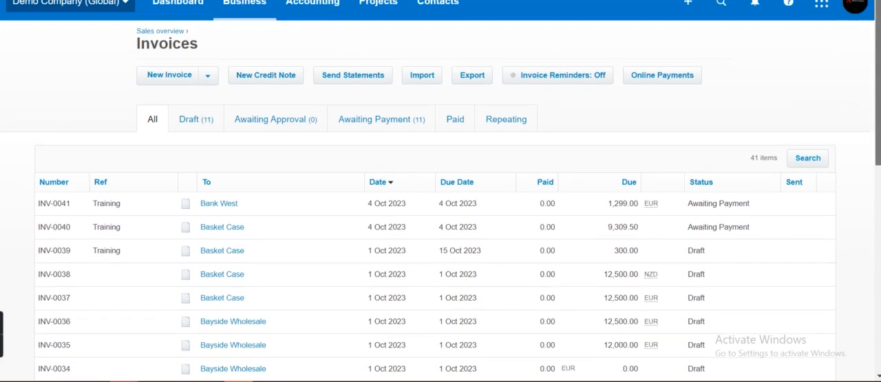
pyautogui.scroll(-5, 440, 206)
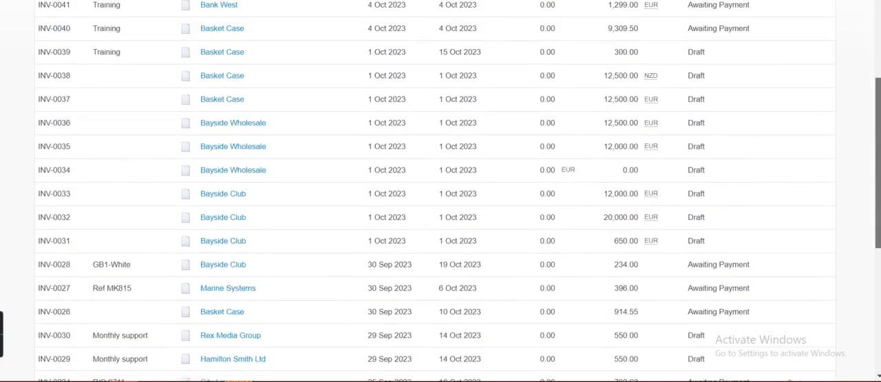
pyautogui.scroll(6, 874, 51)
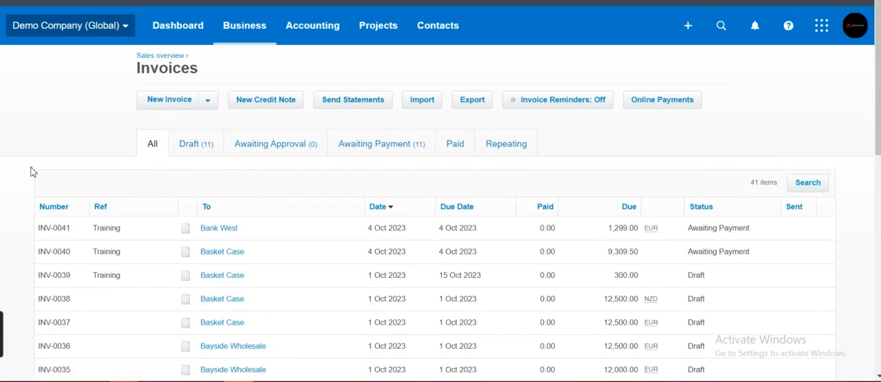
pyautogui.moveTo(1, 330)
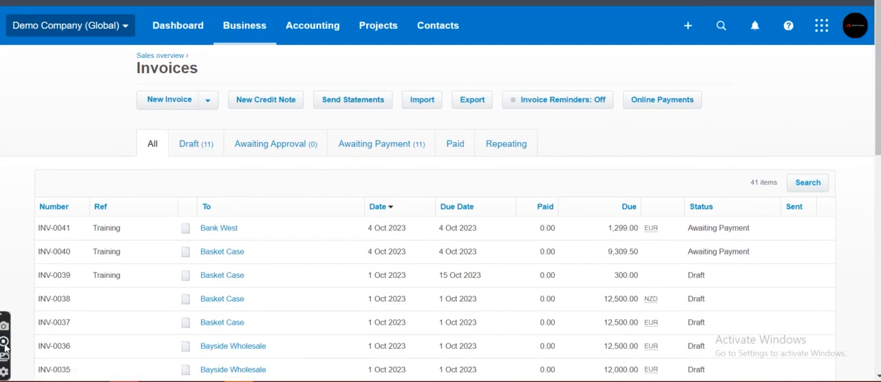